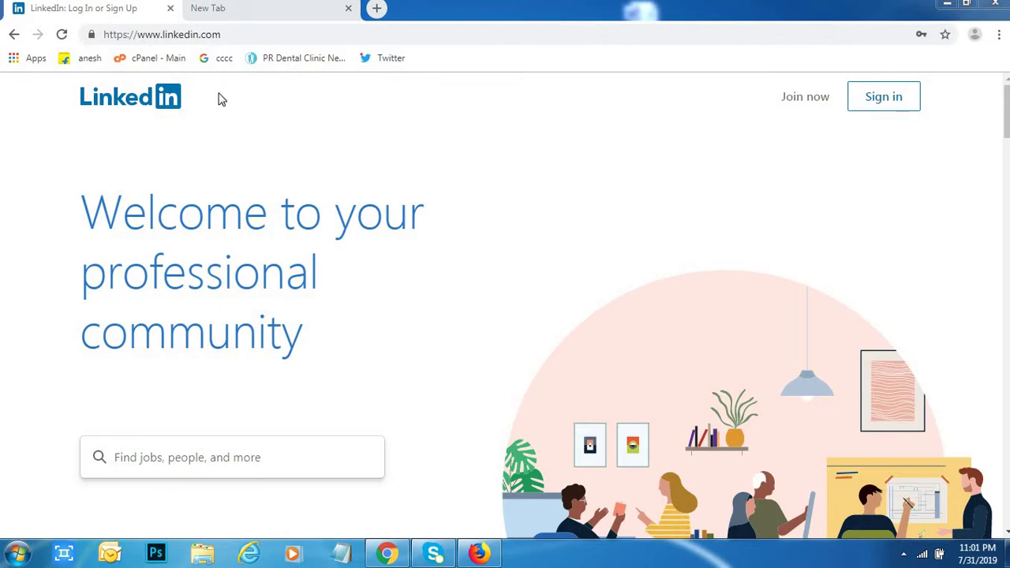
- Open LinkedIn's sign-in page with the saved e-mail and password already filled in
{"action": "left_click", "coordinate": [901, 104]}
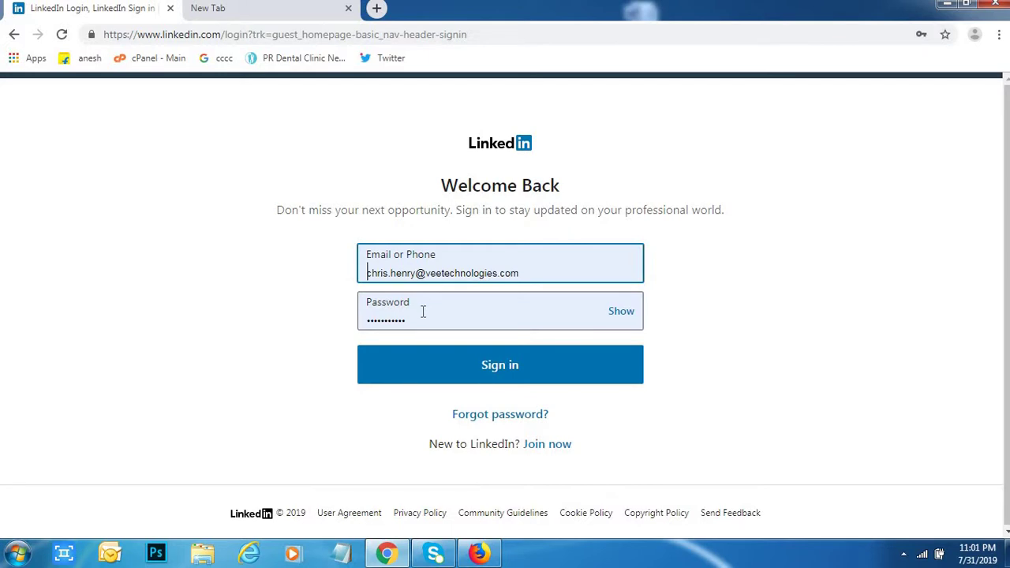
- Sign in to LinkedIn with the saved credentials
{"action": "left_click", "coordinate": [480, 373]}
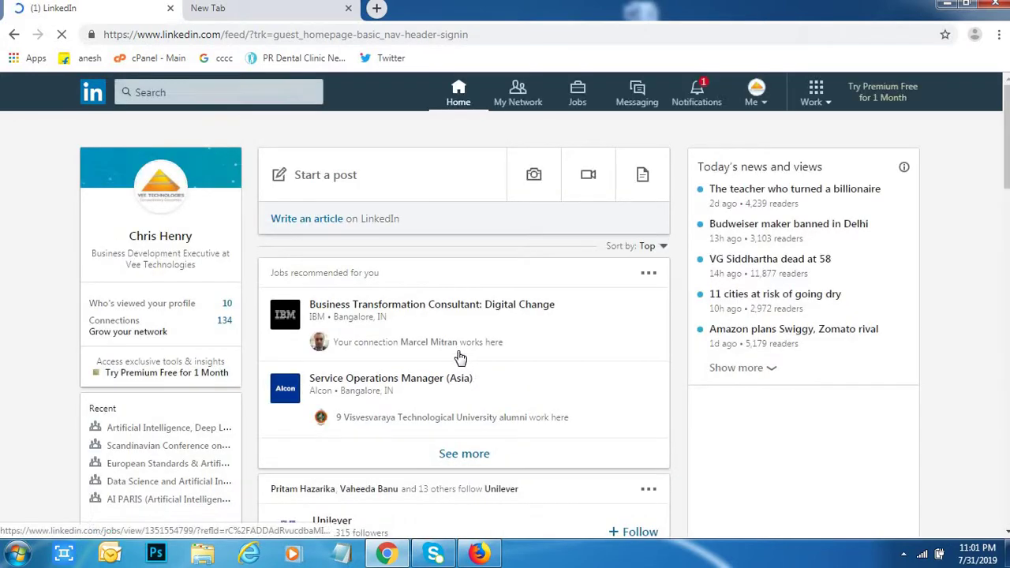
{"action": "scroll", "coordinate": [458, 355], "scroll_direction": "down", "scroll_amount": 5}
{"action": "scroll", "coordinate": [459, 352], "scroll_direction": "up", "scroll_amount": 2}
{"action": "scroll", "coordinate": [459, 351], "scroll_direction": "up", "scroll_amount": 3}
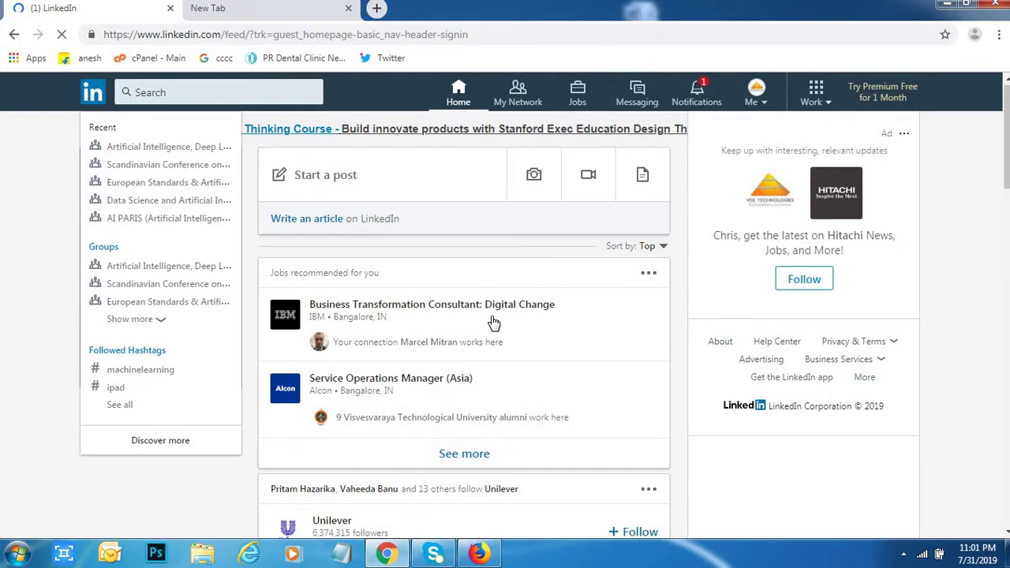
- Search LinkedIn for 'artificial intelligence'
{"action": "left_click", "coordinate": [150, 94]}
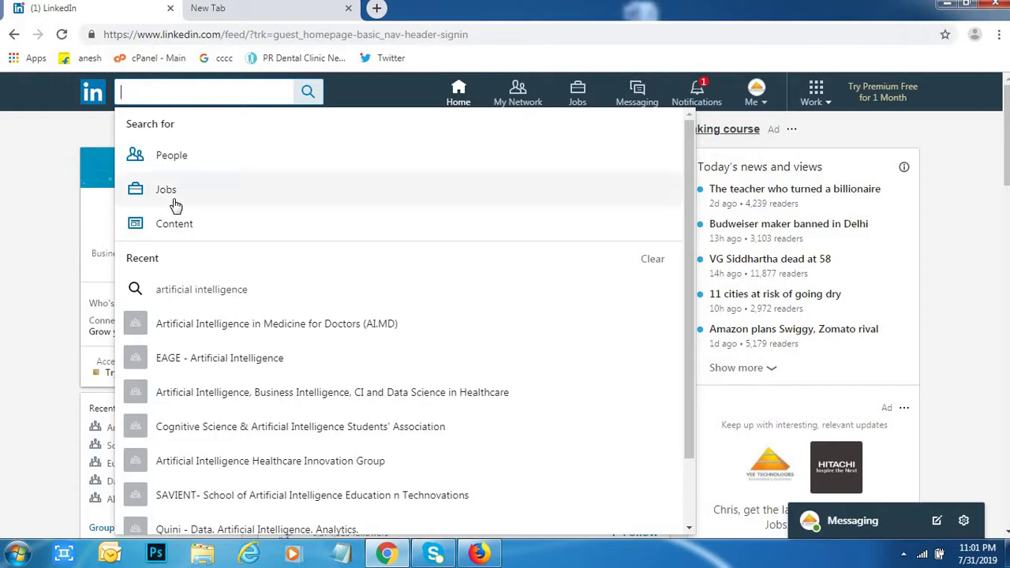
{"action": "type", "text": "art"}
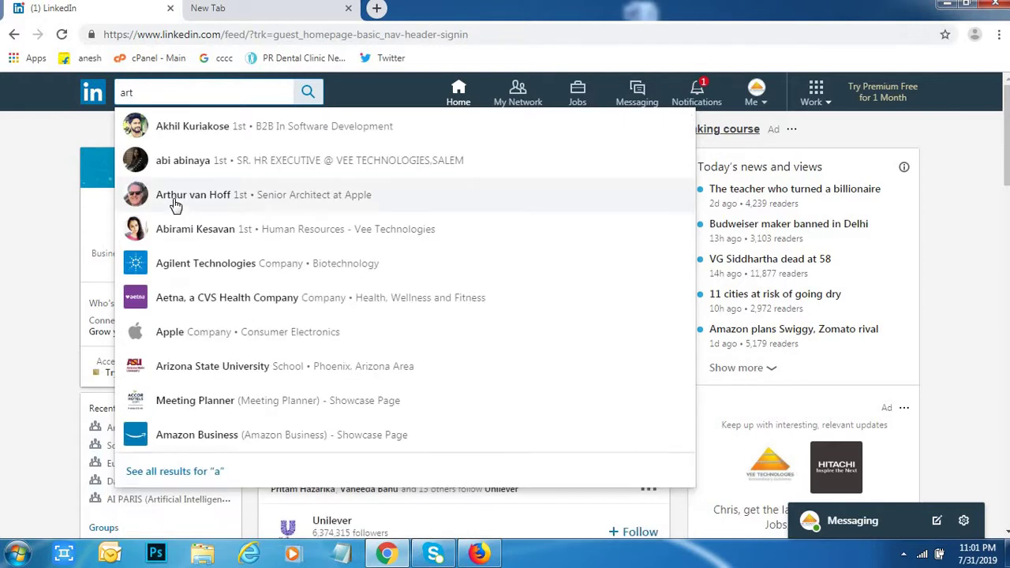
{"action": "type", "text": "ific"}
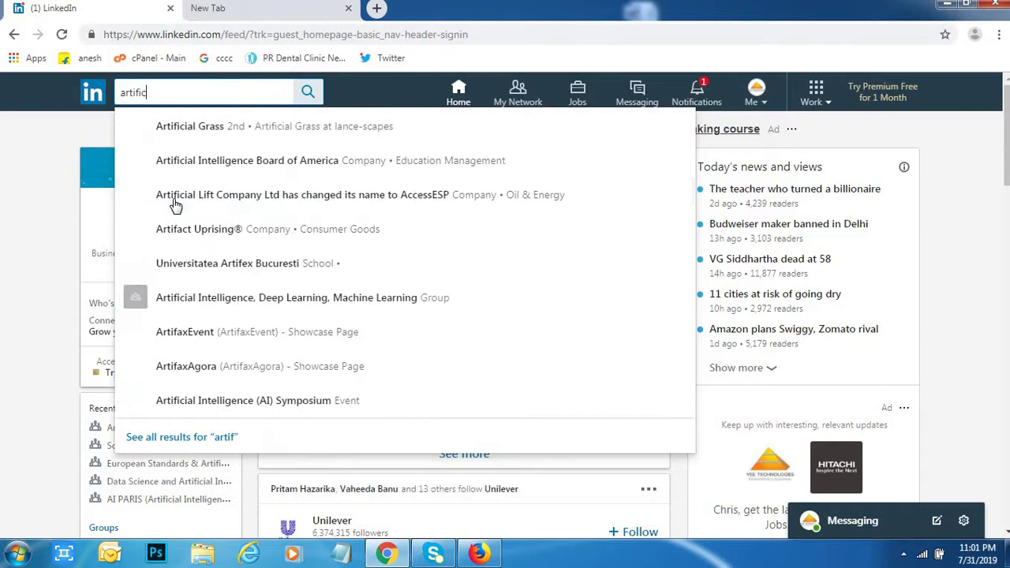
{"action": "type", "text": "a"}
{"action": "key", "text": "BackSpace"}
{"action": "type", "text": "ial in"}
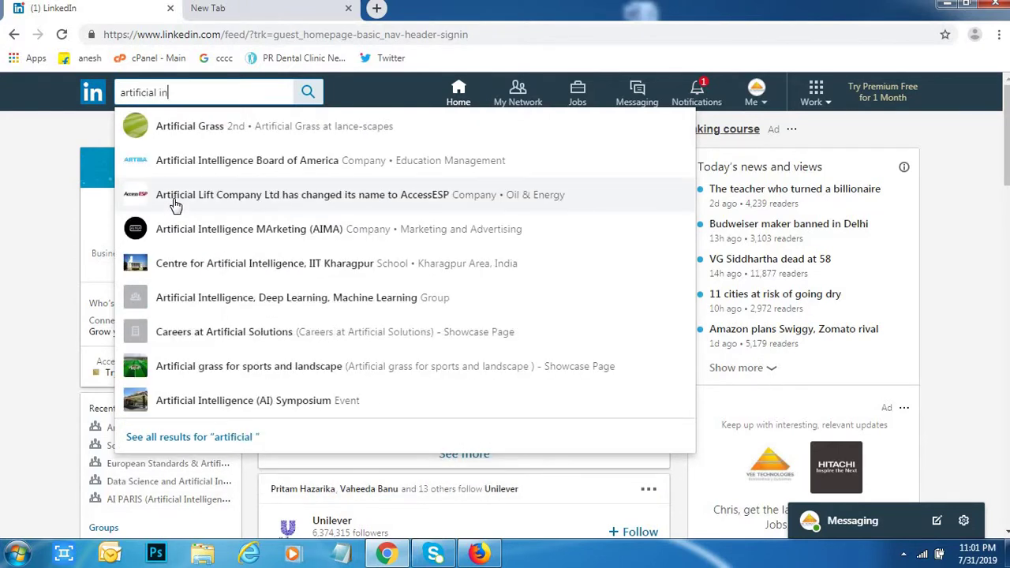
{"action": "type", "text": "tellig"}
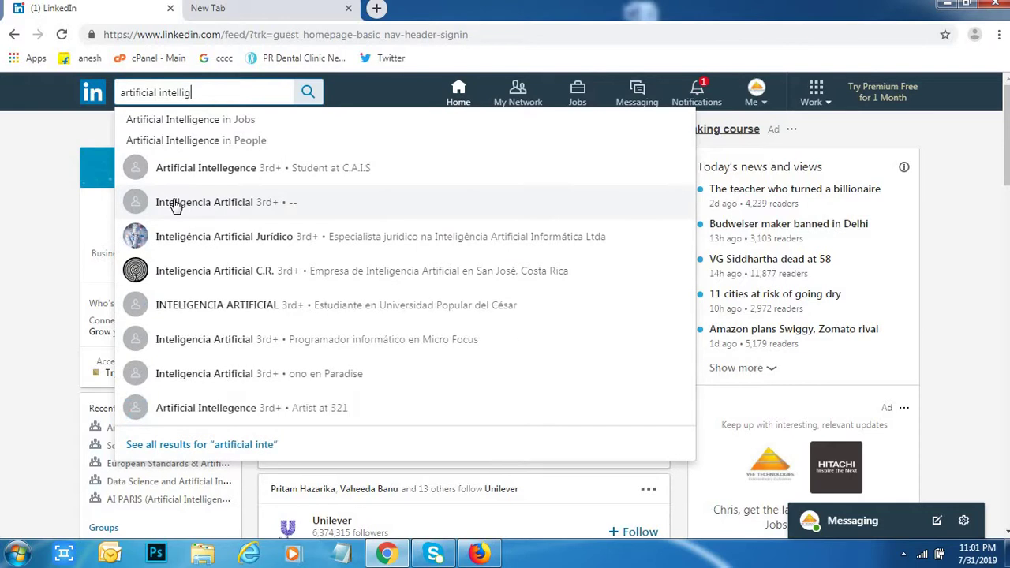
{"action": "type", "text": "en"}
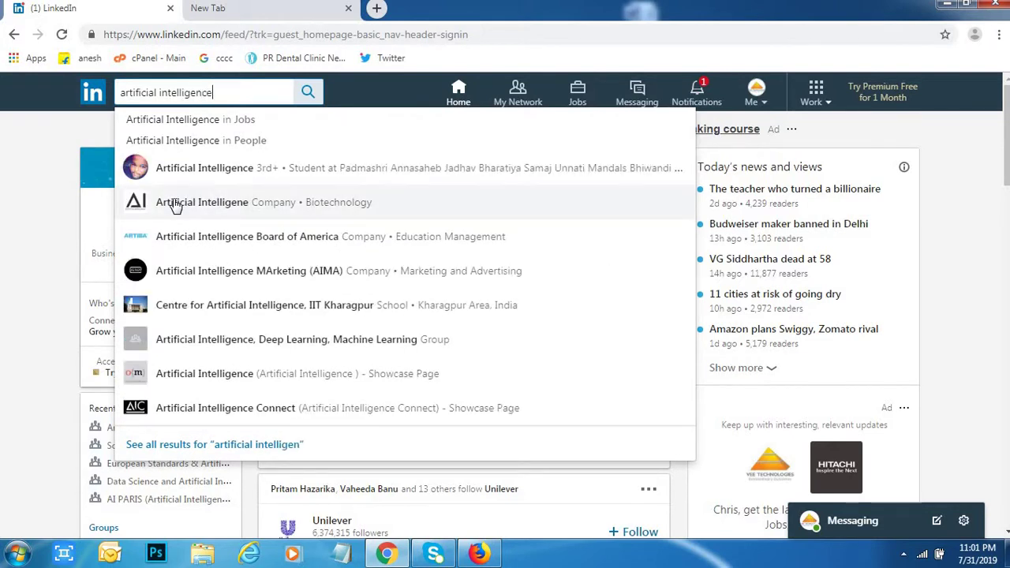
{"action": "type", "text": "ce"}
{"action": "key", "text": "Escape"}
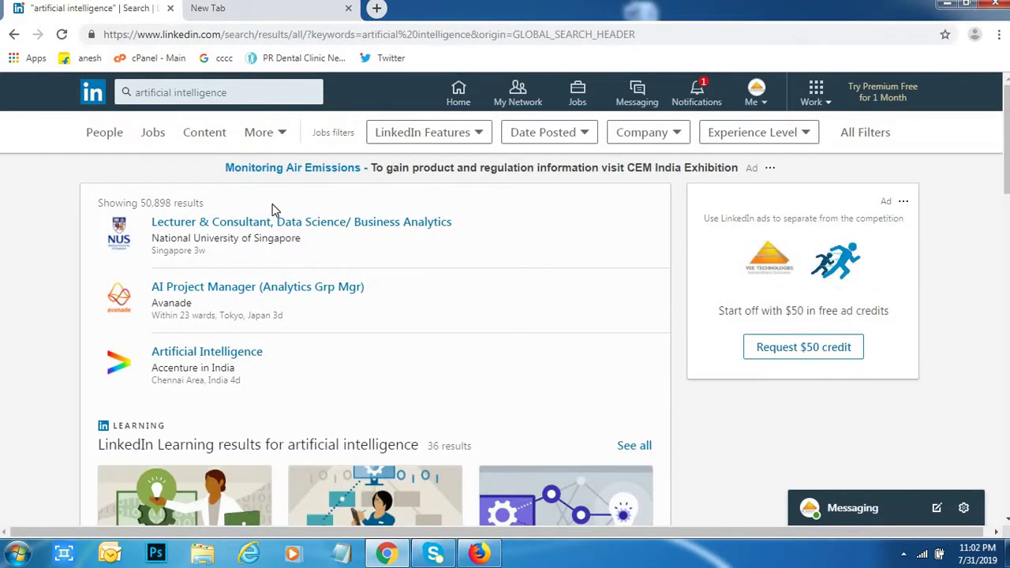
- Filter the artificial intelligence search results to Groups using the More filter
{"action": "left_click", "coordinate": [282, 139]}
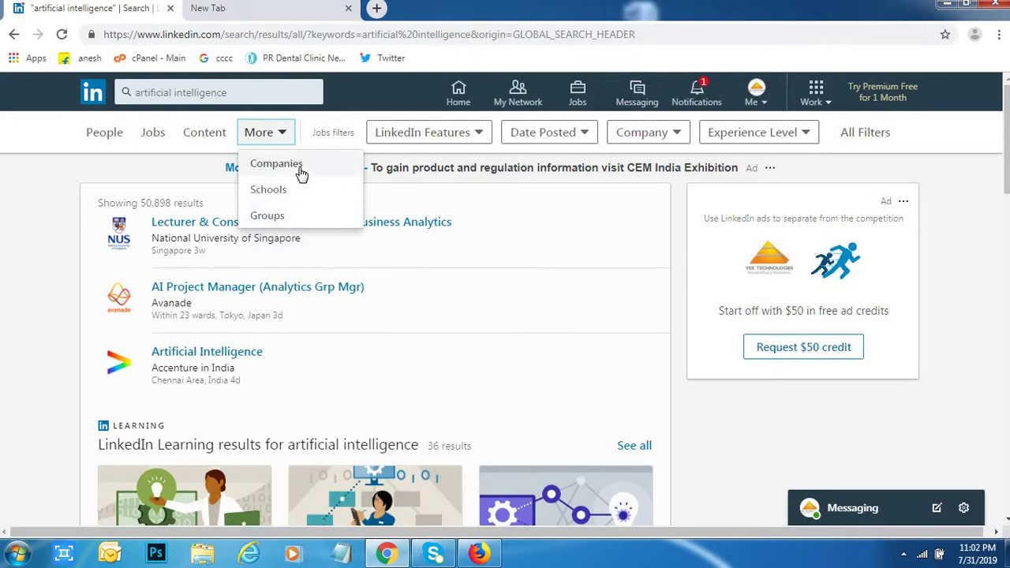
{"action": "left_click", "coordinate": [299, 219]}
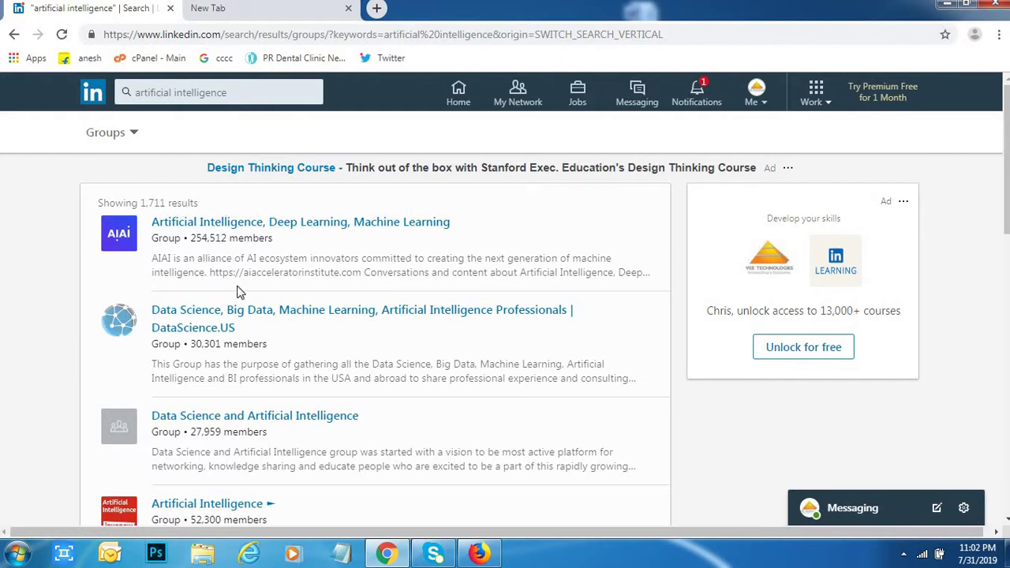
- Open the Artificial Intelligence, Deep Learning, Machine Learning group in a new tab, reloading the failed page
{"action": "scroll", "coordinate": [237, 290], "scroll_direction": "down", "scroll_amount": 4}
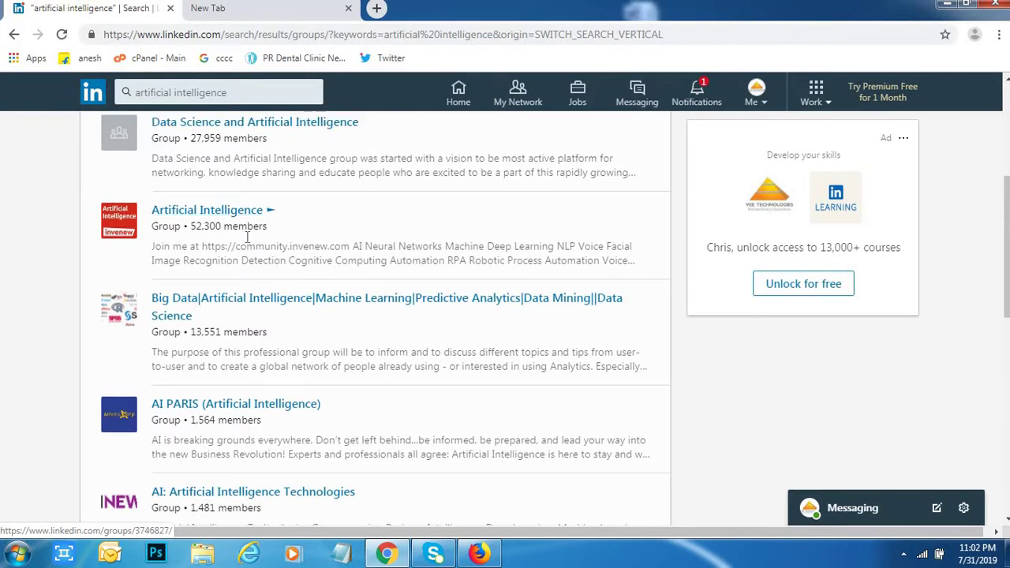
{"action": "scroll", "coordinate": [237, 221], "scroll_direction": "up", "scroll_amount": 4}
{"action": "right_click", "coordinate": [286, 228]}
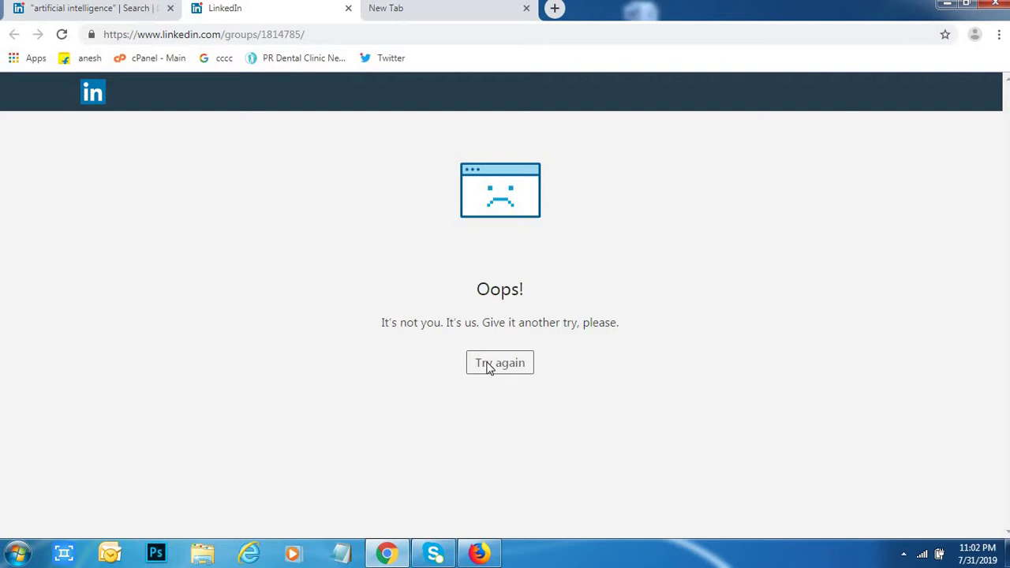
{"action": "left_click", "coordinate": [305, 35]}
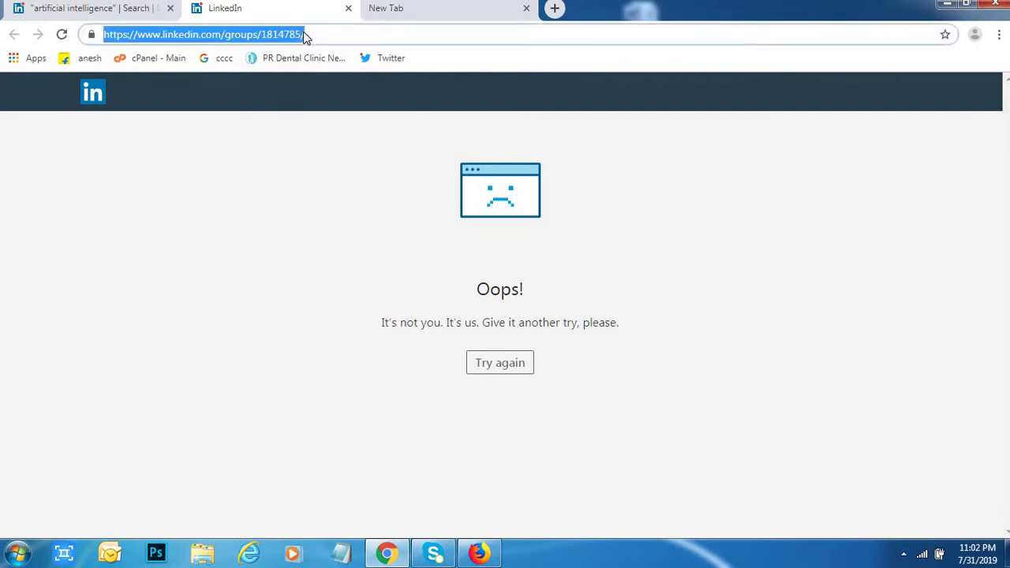
{"action": "key", "text": "Return"}
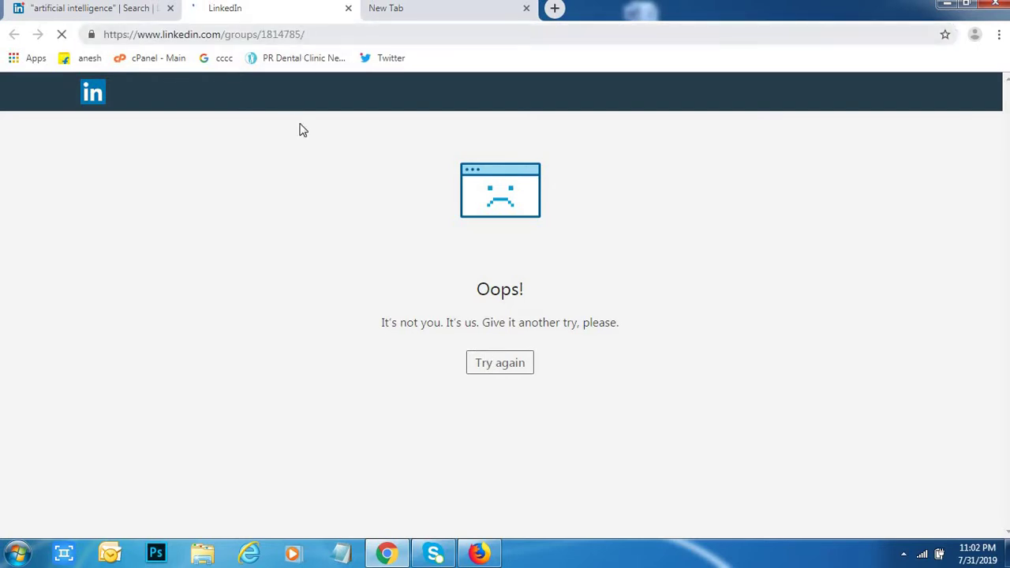
{"action": "left_click", "coordinate": [129, 9]}
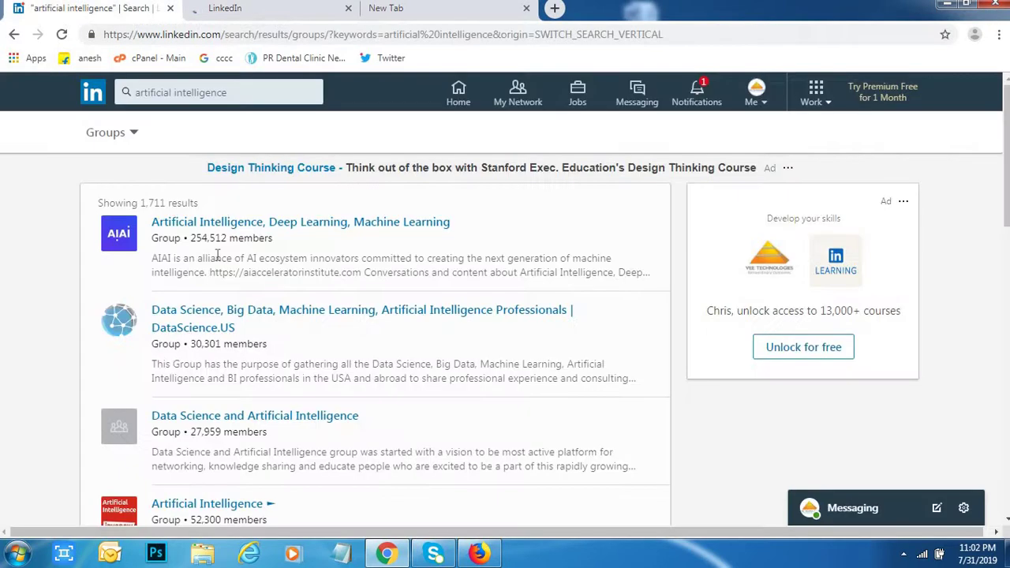
- Open DataScience.US and Data Science and Artificial Intelligence in new tabs, then view the first group
{"action": "right_click", "coordinate": [278, 315]}
{"action": "left_click", "coordinate": [309, 324]}
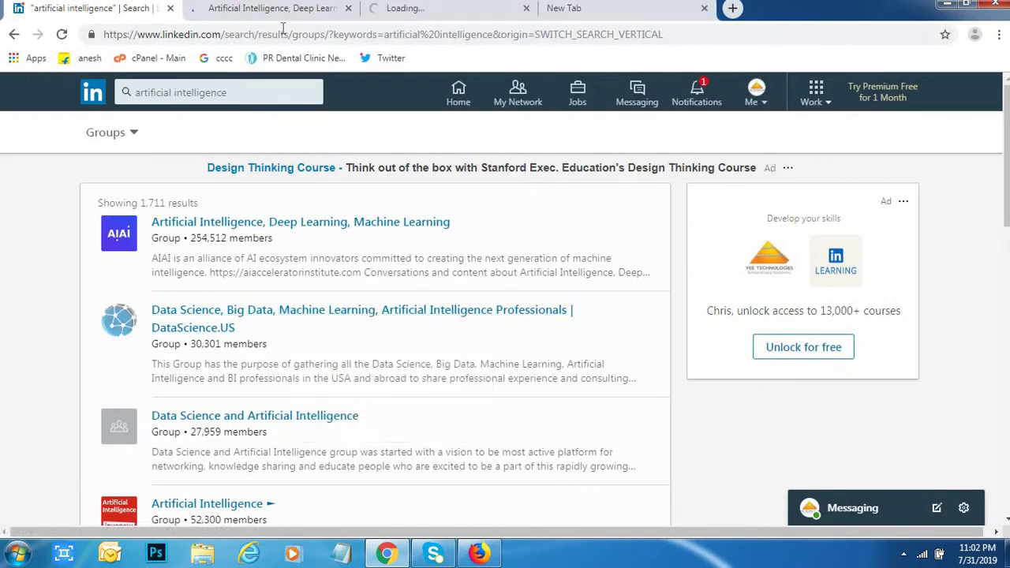
{"action": "scroll", "coordinate": [256, 323], "scroll_direction": "down", "scroll_amount": 2}
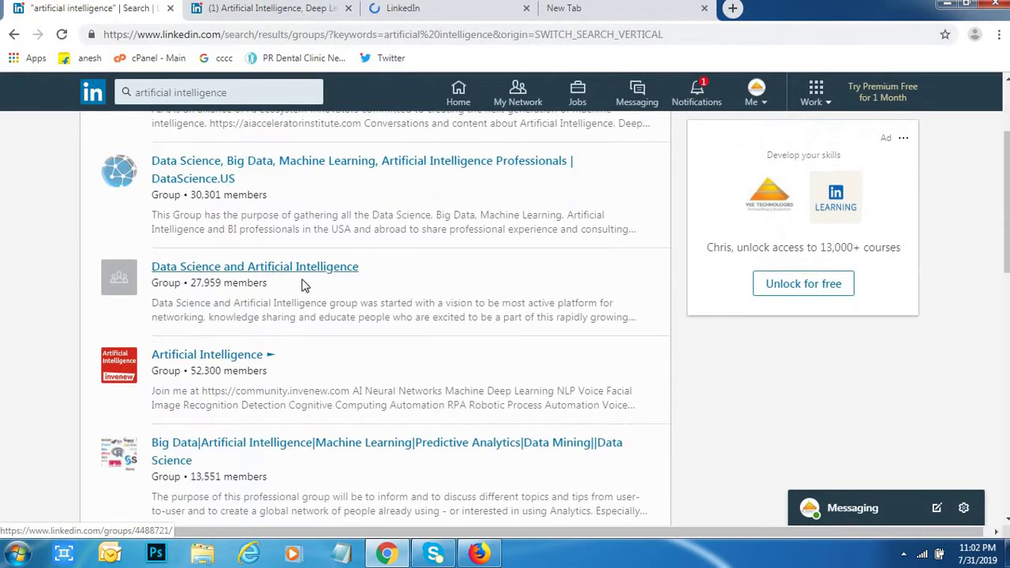
{"action": "right_click", "coordinate": [275, 267]}
{"action": "left_click", "coordinate": [304, 284]}
{"action": "left_click", "coordinate": [275, 13]}
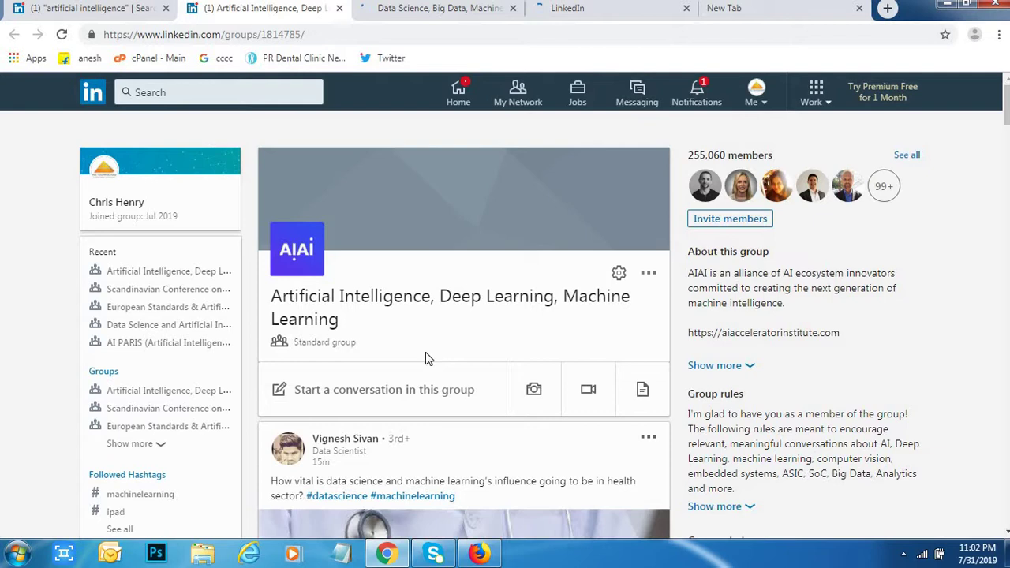
- Close two group tabs and open Artificial Intelligence in Trading from results page 4 in a new tab
{"action": "left_click", "coordinate": [341, 9]}
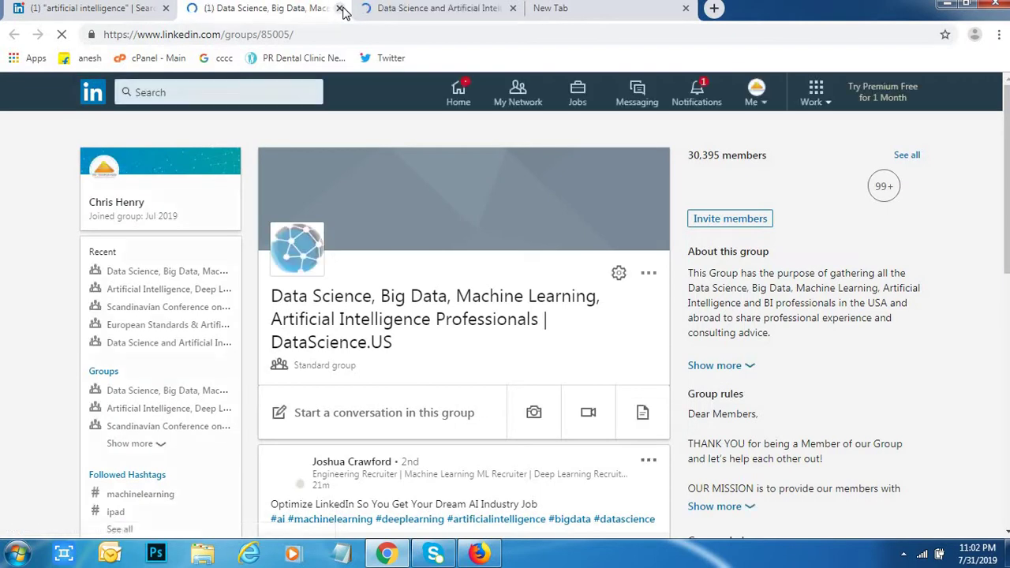
{"action": "left_click", "coordinate": [340, 9]}
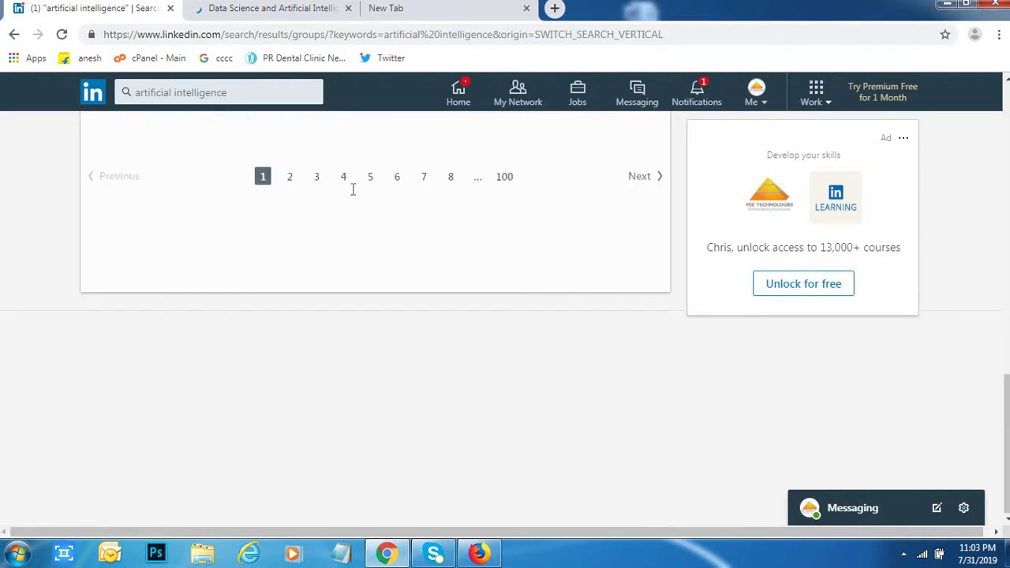
{"action": "left_click", "coordinate": [344, 206]}
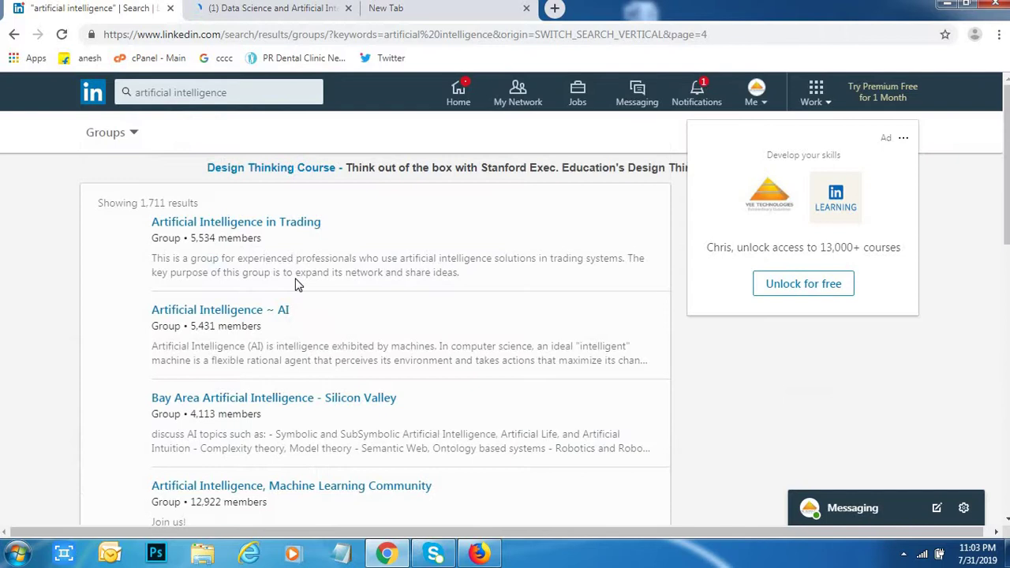
{"action": "right_click", "coordinate": [294, 227]}
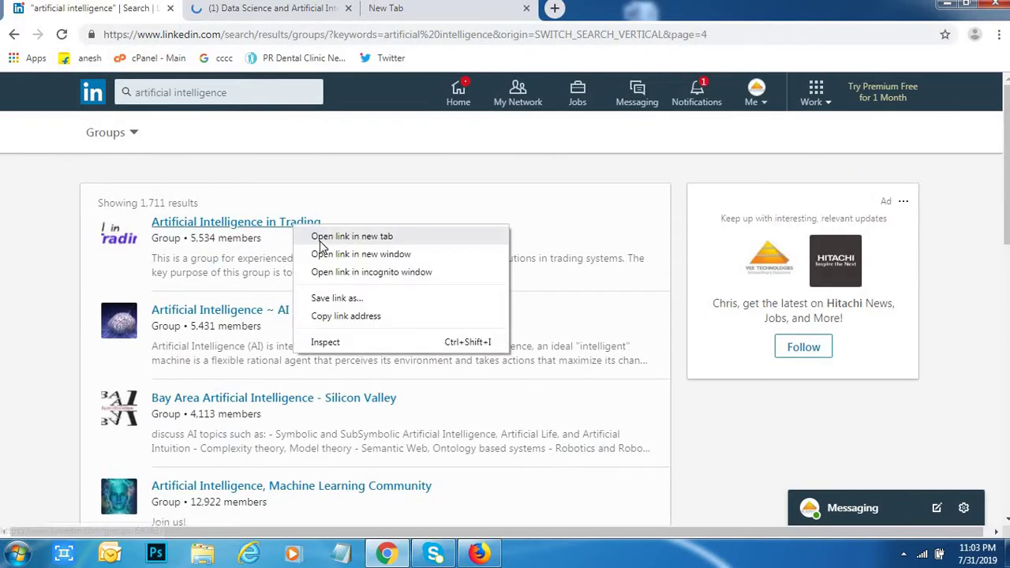
{"action": "left_click", "coordinate": [322, 236]}
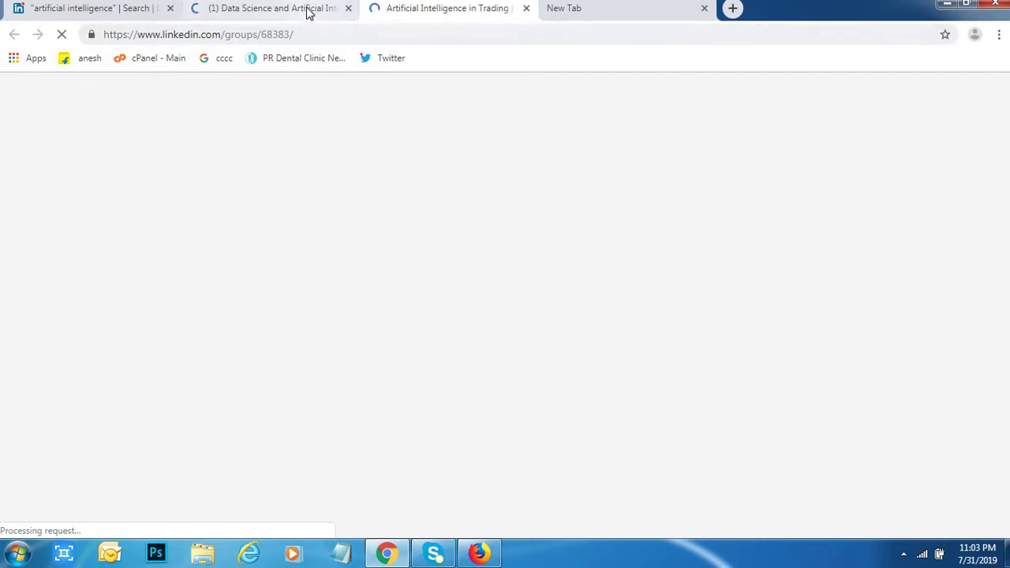
- In the Data Science and Artificial Intelligence group, start a post reading 'fff' tagged #fff
{"action": "left_click", "coordinate": [403, 8]}
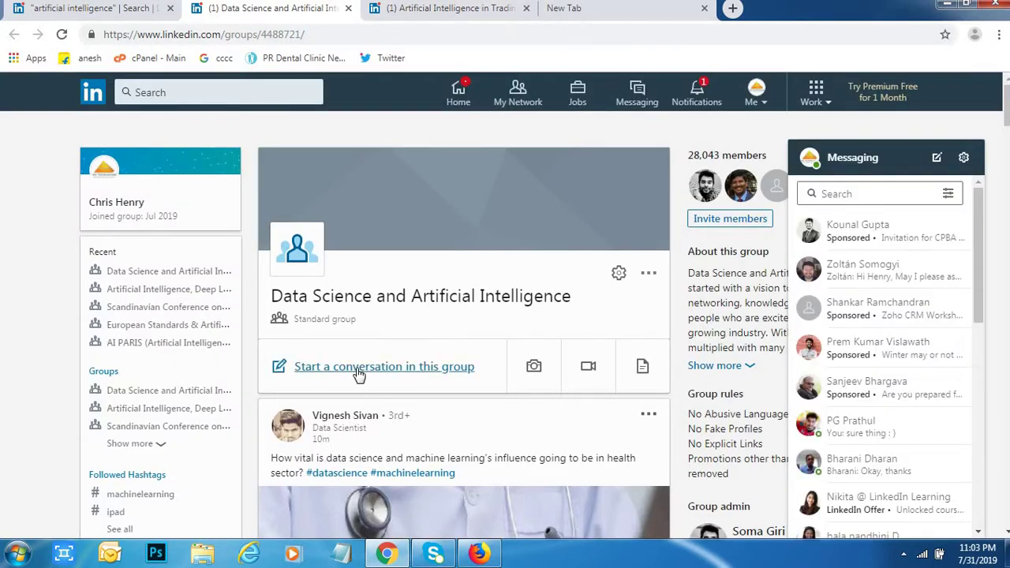
{"action": "scroll", "coordinate": [364, 377], "scroll_direction": "down", "scroll_amount": 1}
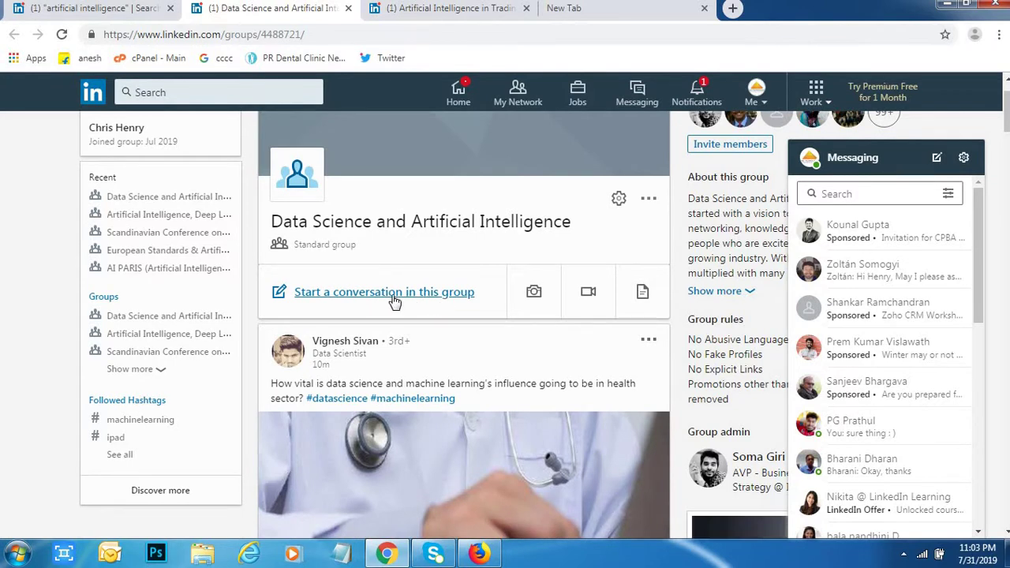
{"action": "left_click", "coordinate": [394, 303]}
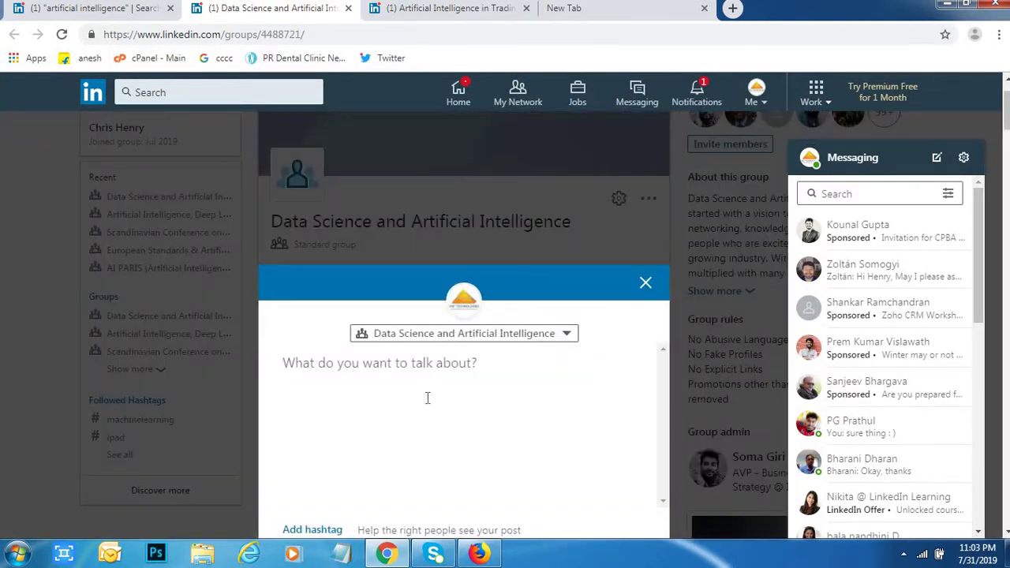
{"action": "type", "text": "fff"}
{"action": "scroll", "coordinate": [613, 330], "scroll_direction": "down", "scroll_amount": 3}
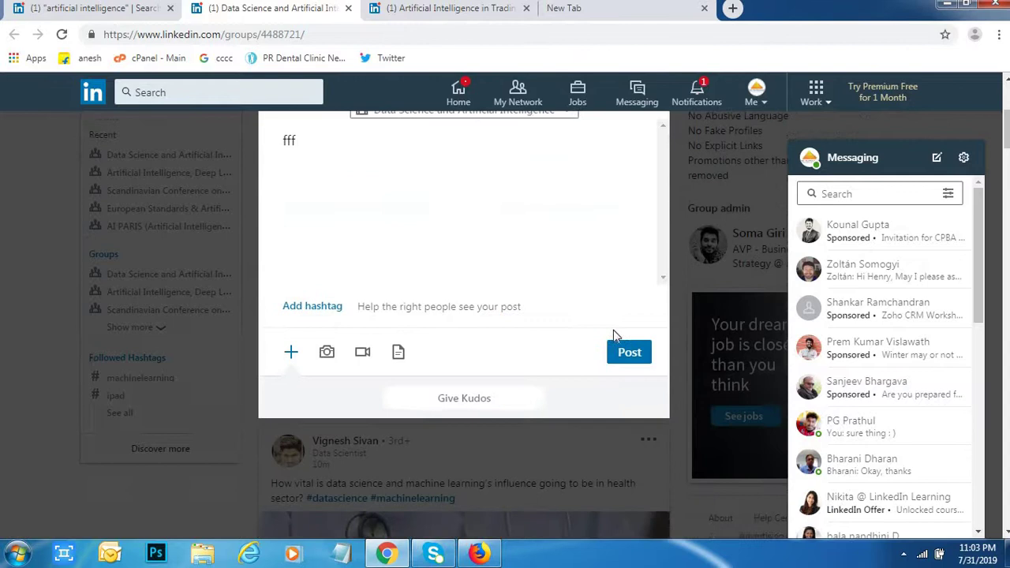
- Request to join Artificial Intelligence in Trading, then close the Data Science and Artificial Intelligence tab
{"action": "left_click", "coordinate": [427, 10]}
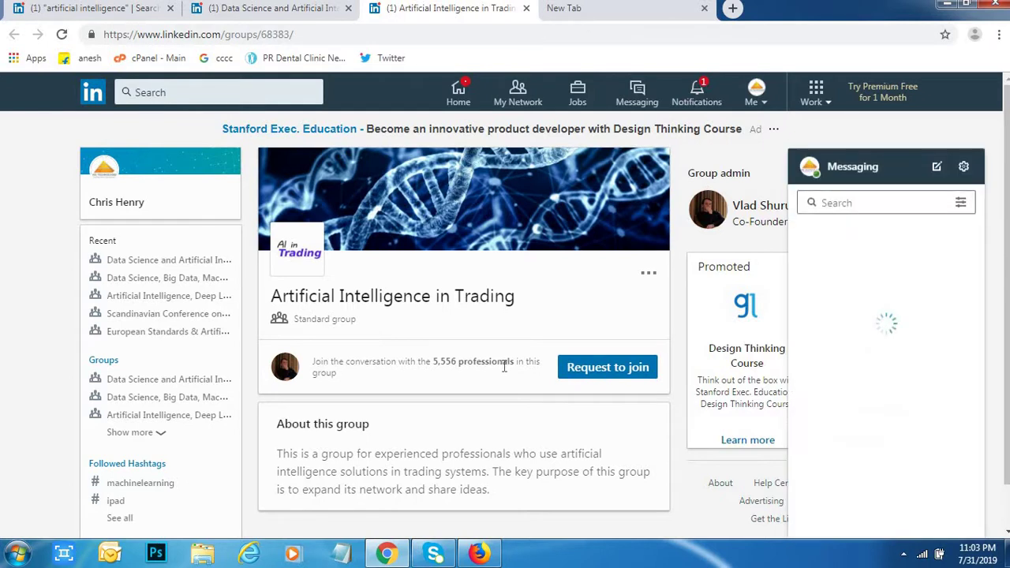
{"action": "left_click", "coordinate": [609, 371]}
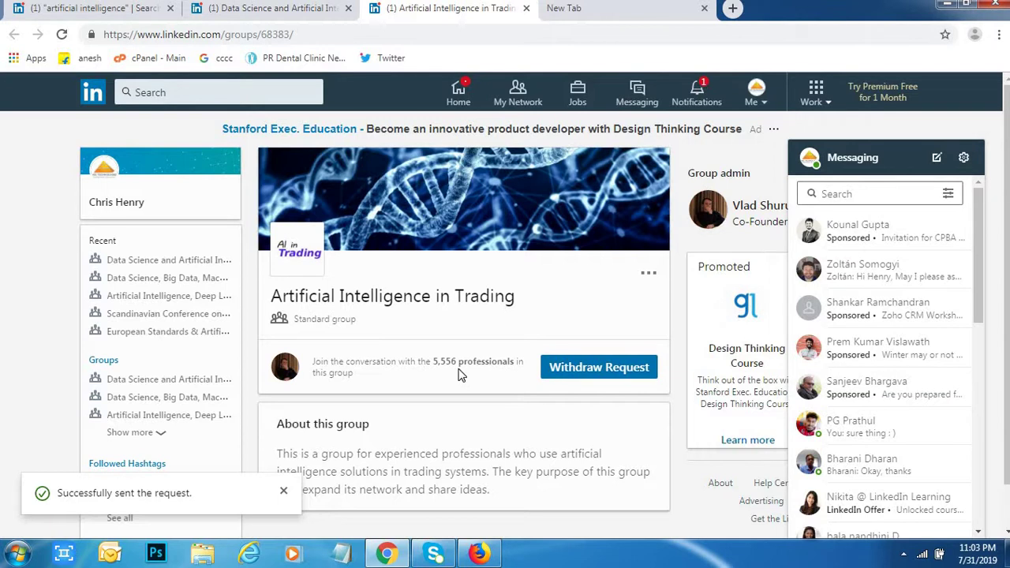
{"action": "left_click", "coordinate": [314, 11]}
{"action": "left_click", "coordinate": [348, 8]}
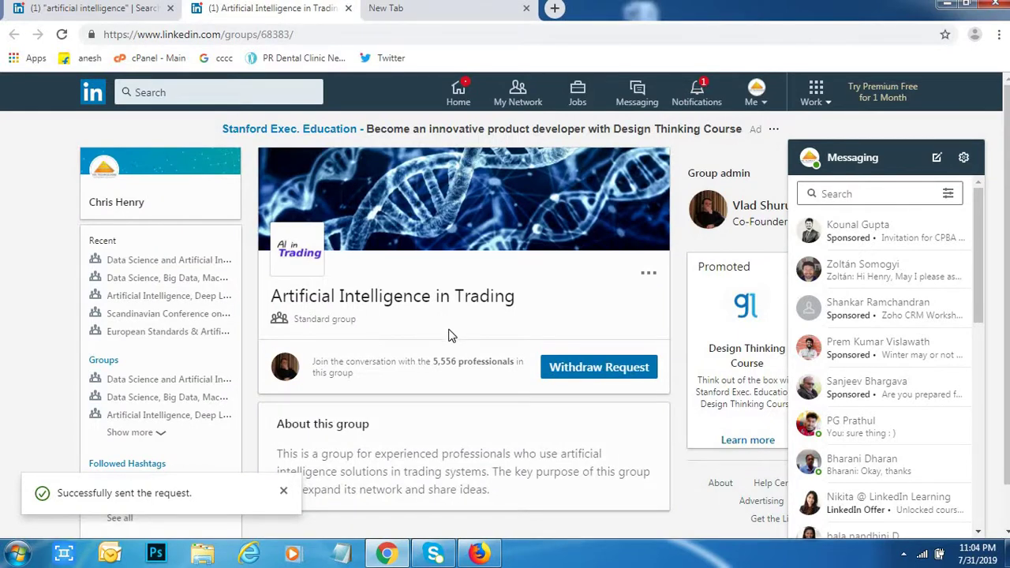
- Open Artificial Intelligence, Machine Learning Community in a new tab, request to join, and close the AI in Trading tab
{"action": "left_click", "coordinate": [142, 11]}
{"action": "scroll", "coordinate": [265, 304], "scroll_direction": "down", "scroll_amount": 2}
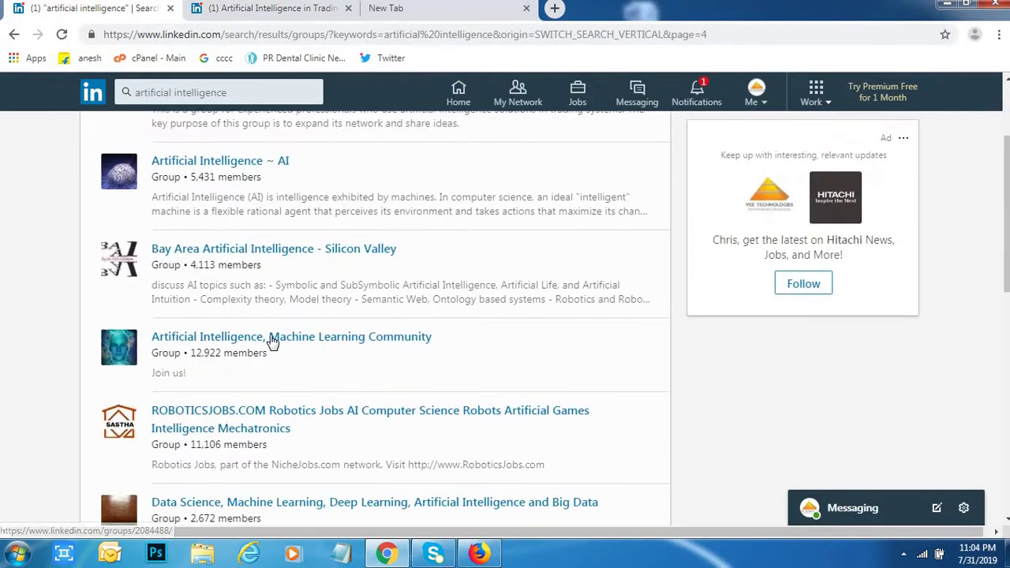
{"action": "right_click", "coordinate": [320, 345]}
{"action": "left_click", "coordinate": [351, 352]}
{"action": "scroll", "coordinate": [374, 118], "scroll_direction": "down", "scroll_amount": 1}
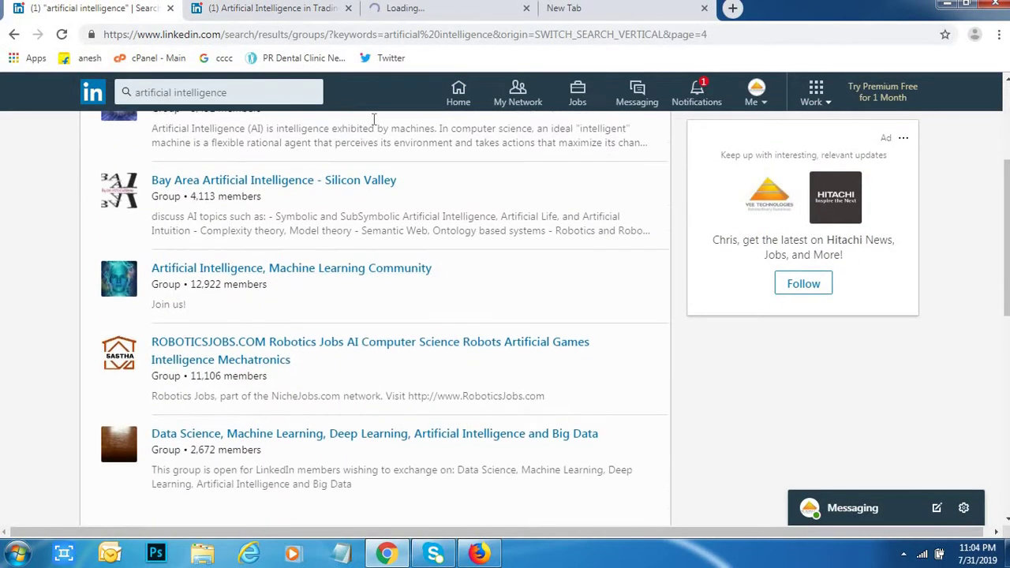
{"action": "left_click", "coordinate": [424, 9]}
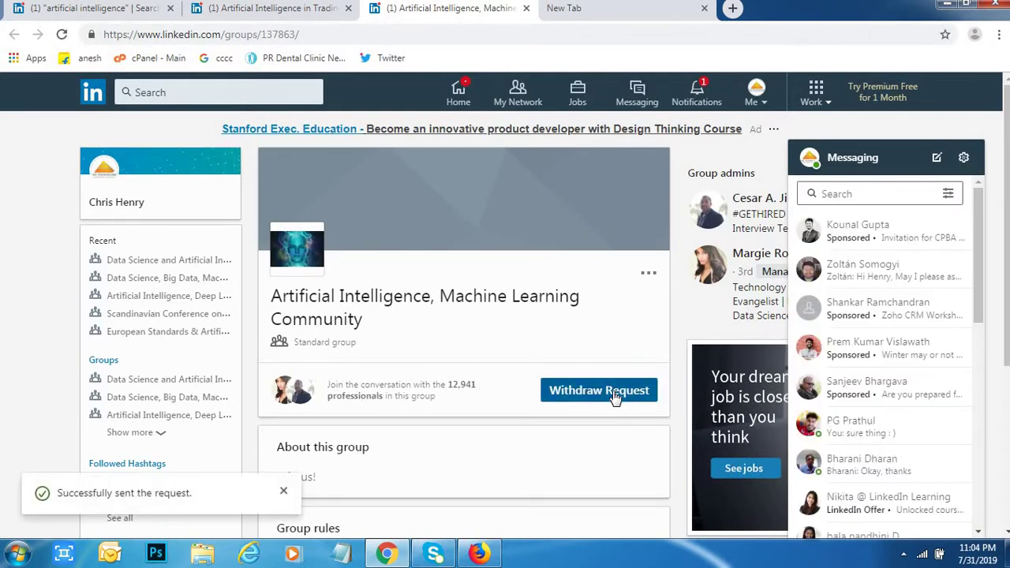
{"action": "left_click", "coordinate": [300, 10]}
{"action": "left_click", "coordinate": [348, 9]}
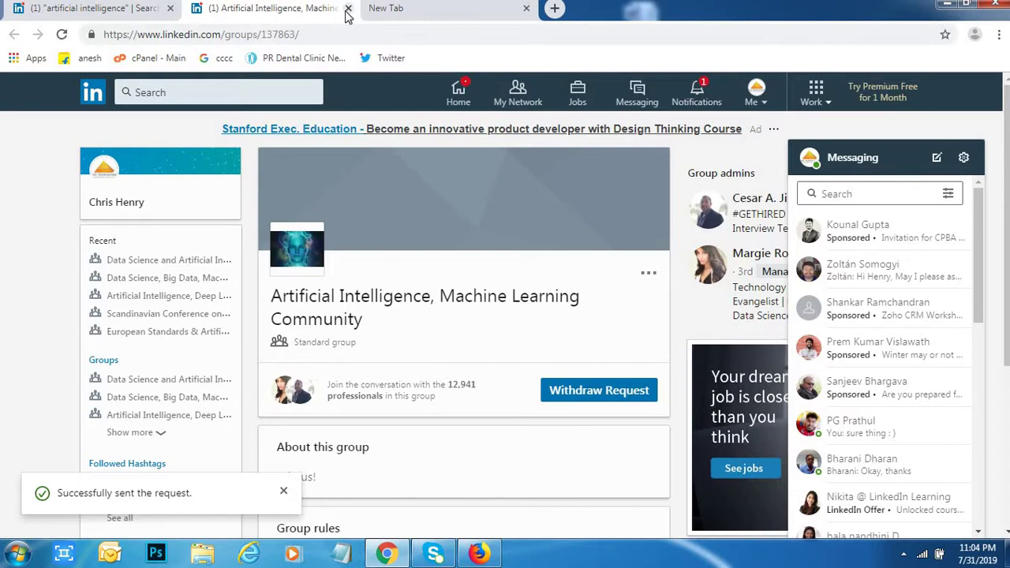
- Go from the sidebar's full groups page to the Requested tab listing pending join requests
{"action": "scroll", "coordinate": [54, 350], "scroll_direction": "down", "scroll_amount": 2}
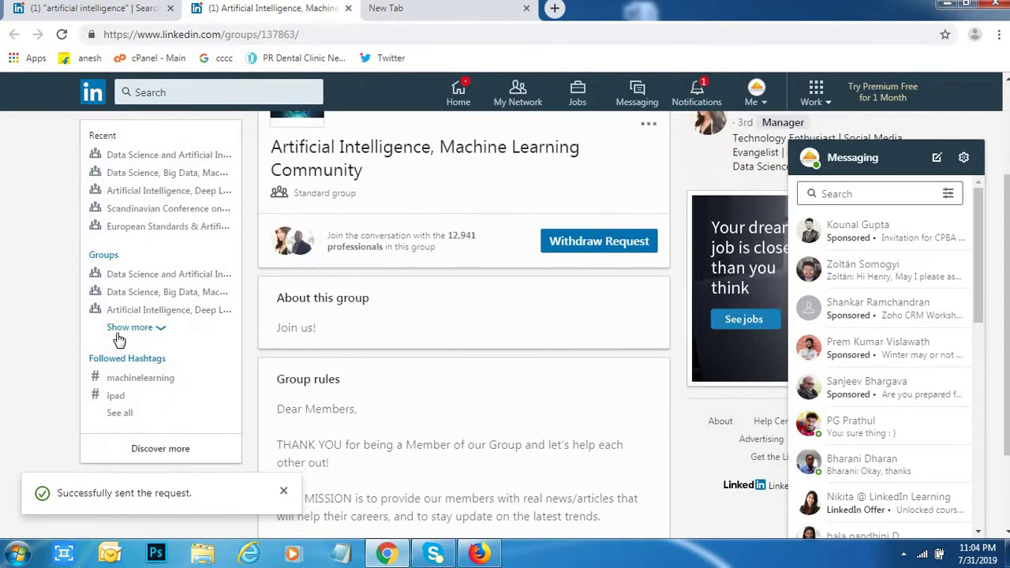
{"action": "left_click", "coordinate": [127, 328]}
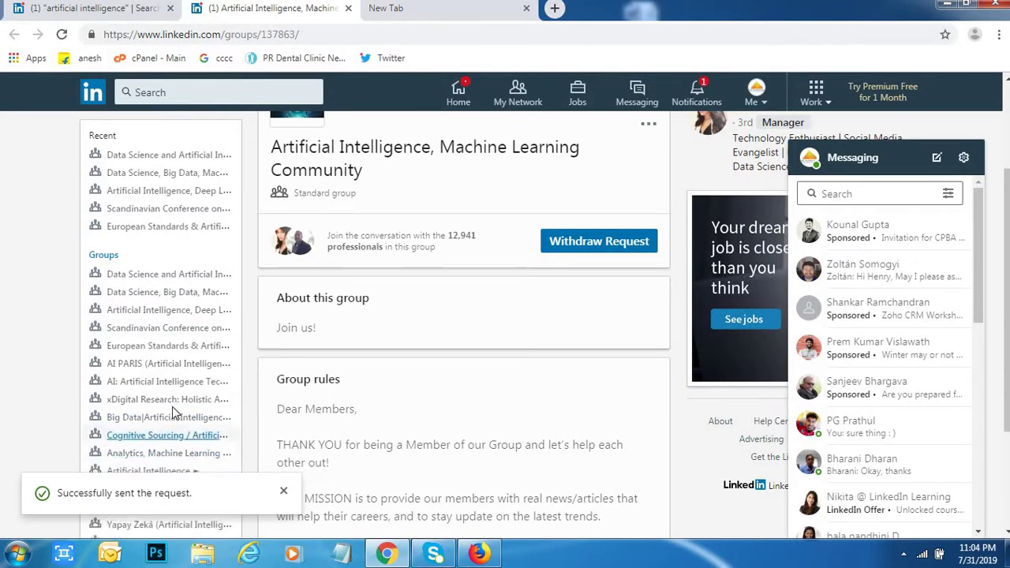
{"action": "scroll", "coordinate": [174, 413], "scroll_direction": "down", "scroll_amount": 2}
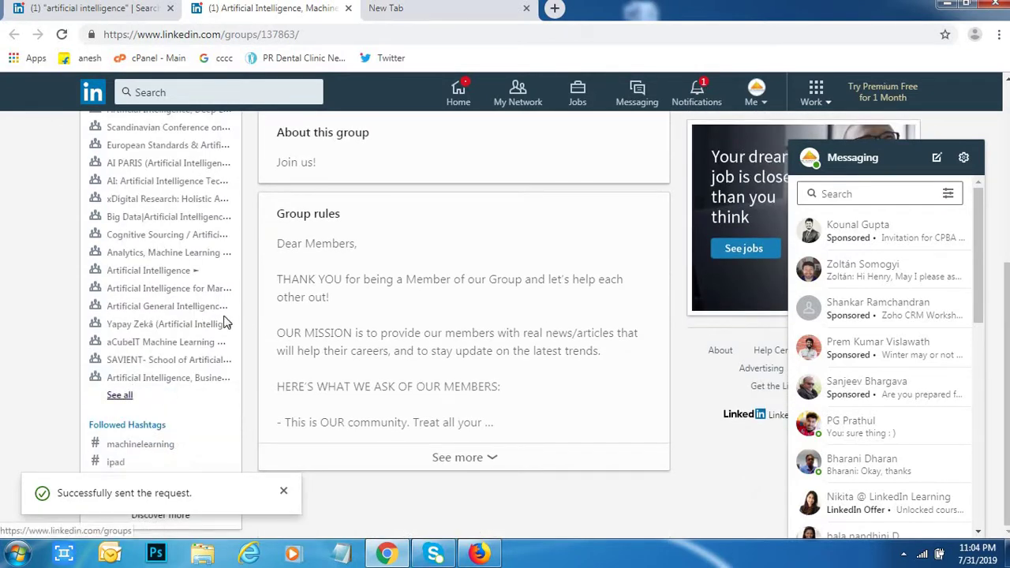
{"action": "left_click", "coordinate": [224, 323]}
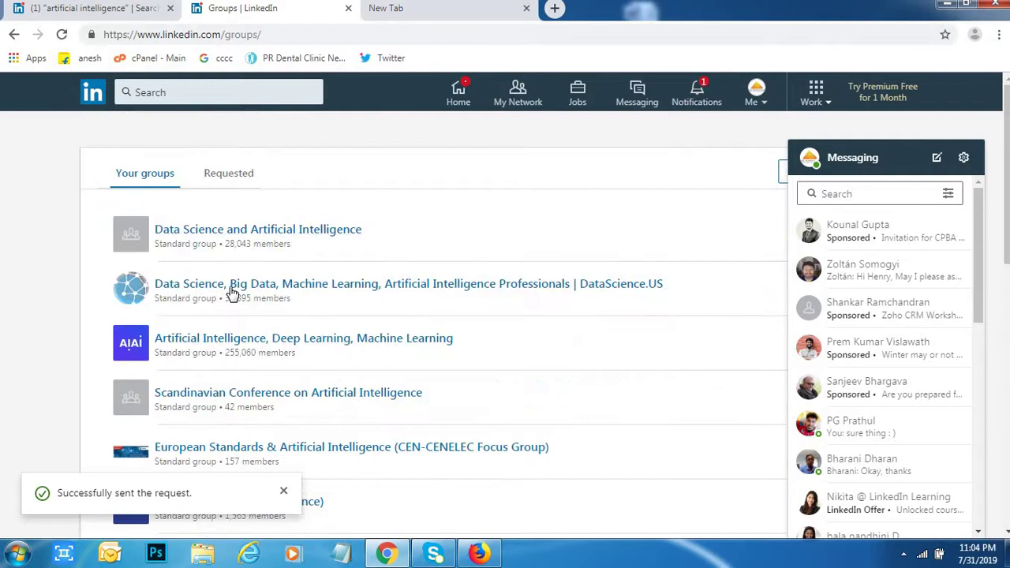
{"action": "scroll", "coordinate": [232, 292], "scroll_direction": "down", "scroll_amount": 10}
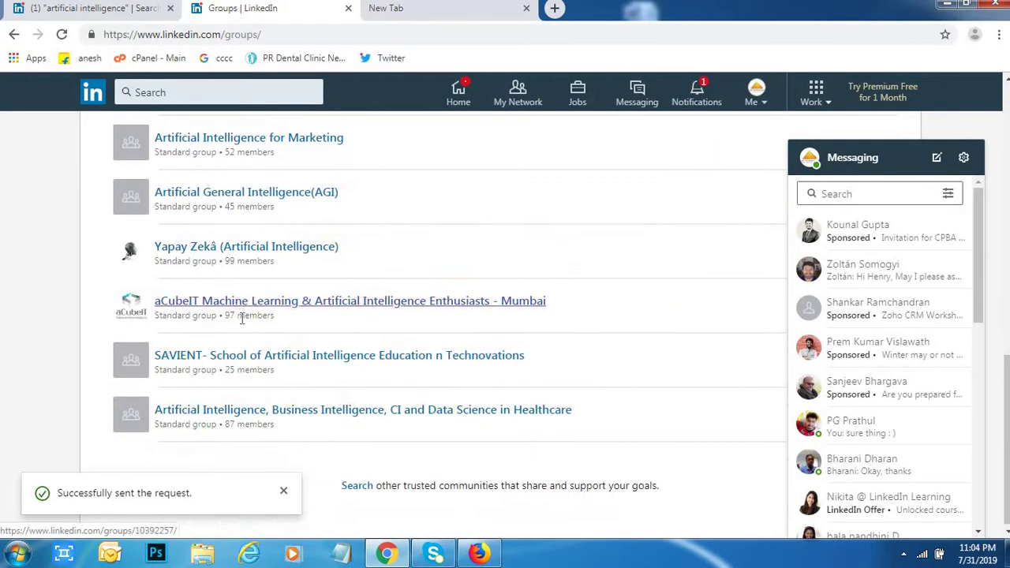
{"action": "scroll", "coordinate": [242, 318], "scroll_direction": "up", "scroll_amount": 10}
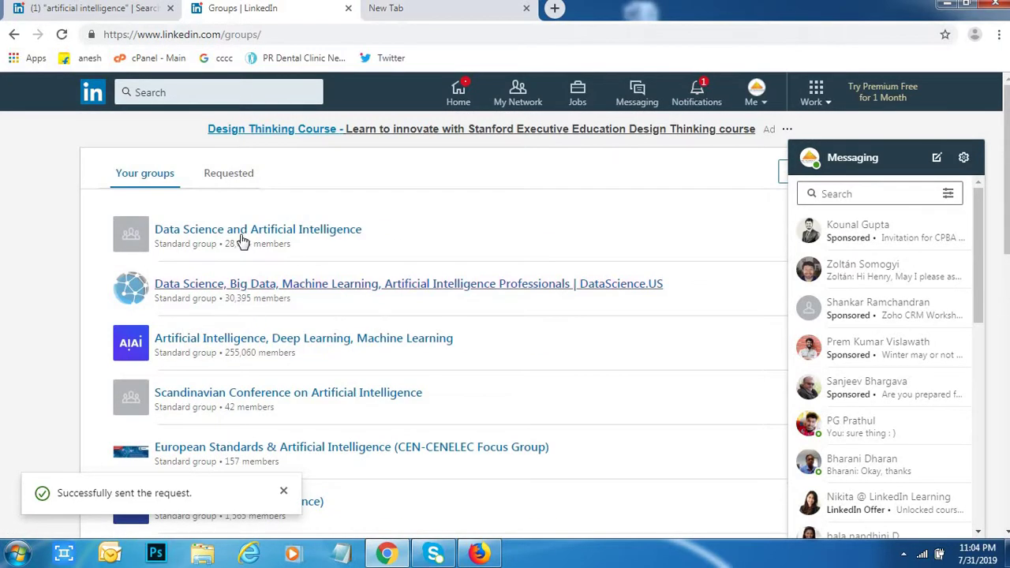
{"action": "left_click", "coordinate": [231, 177]}
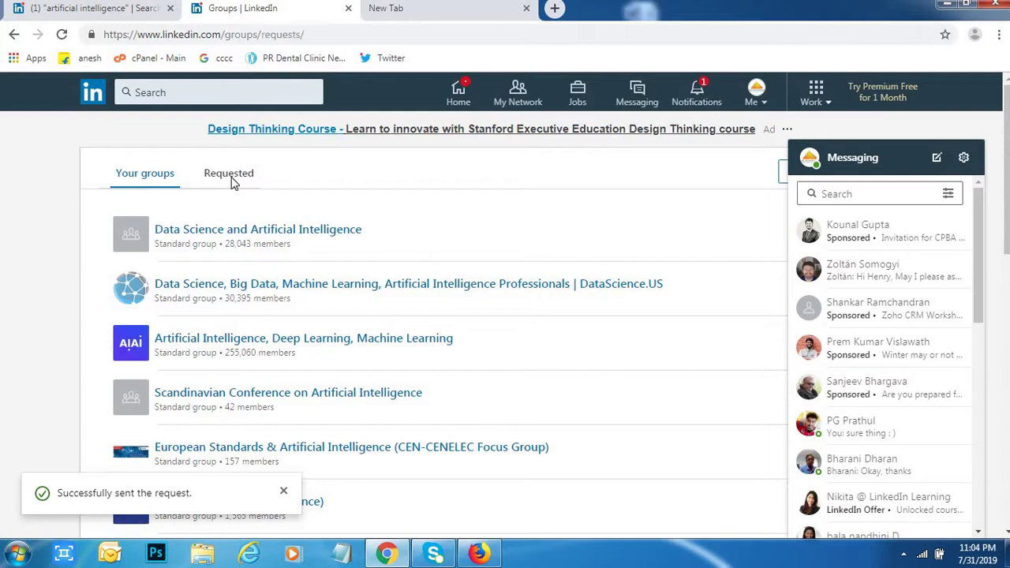
{"action": "scroll", "coordinate": [287, 334], "scroll_direction": "down", "scroll_amount": 3}
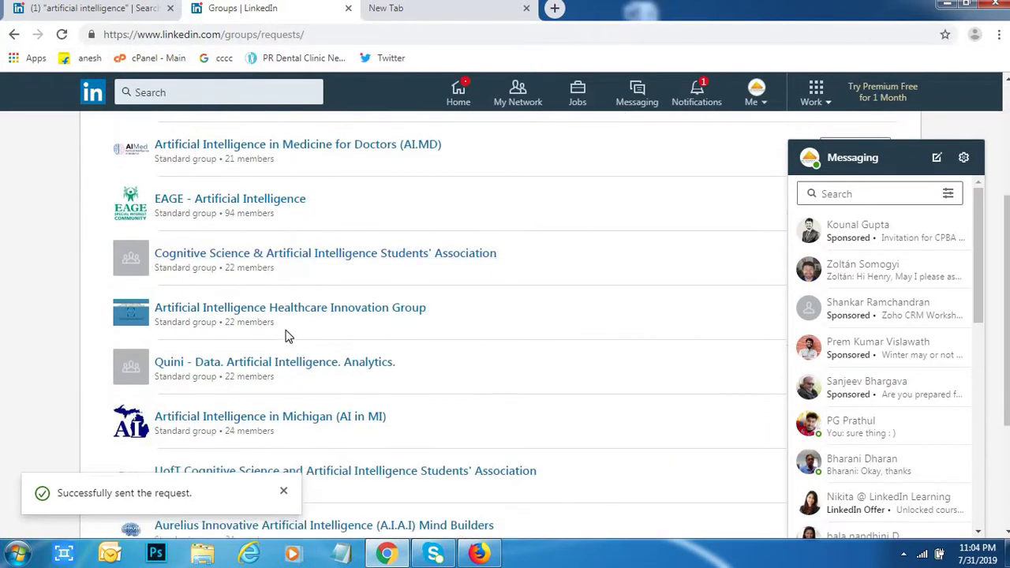
{"action": "scroll", "coordinate": [287, 336], "scroll_direction": "down", "scroll_amount": 3}
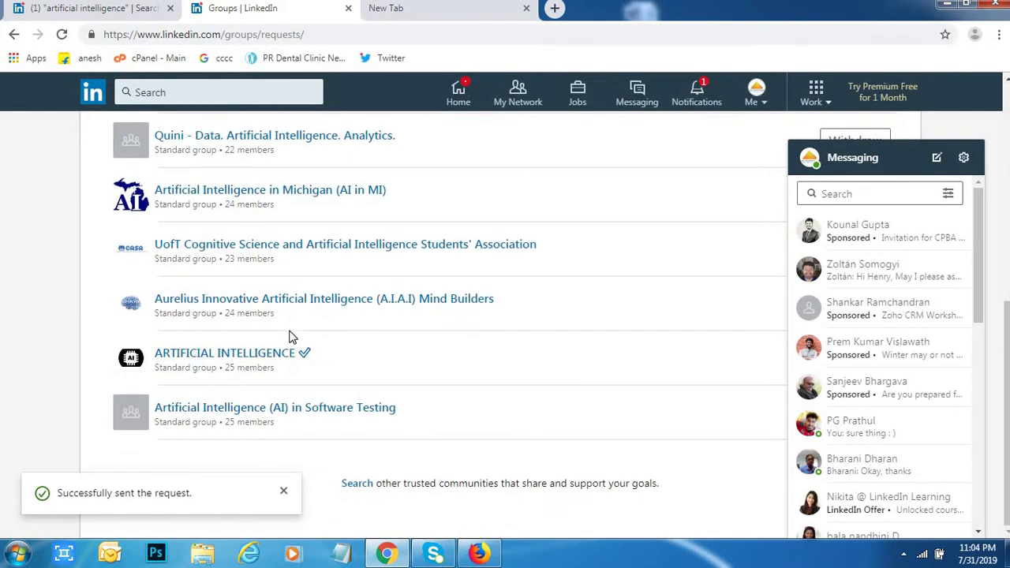
{"action": "scroll", "coordinate": [292, 338], "scroll_direction": "up", "scroll_amount": 5}
{"action": "scroll", "coordinate": [294, 327], "scroll_direction": "down", "scroll_amount": 5}
{"action": "scroll", "coordinate": [294, 324], "scroll_direction": "up", "scroll_amount": 5}
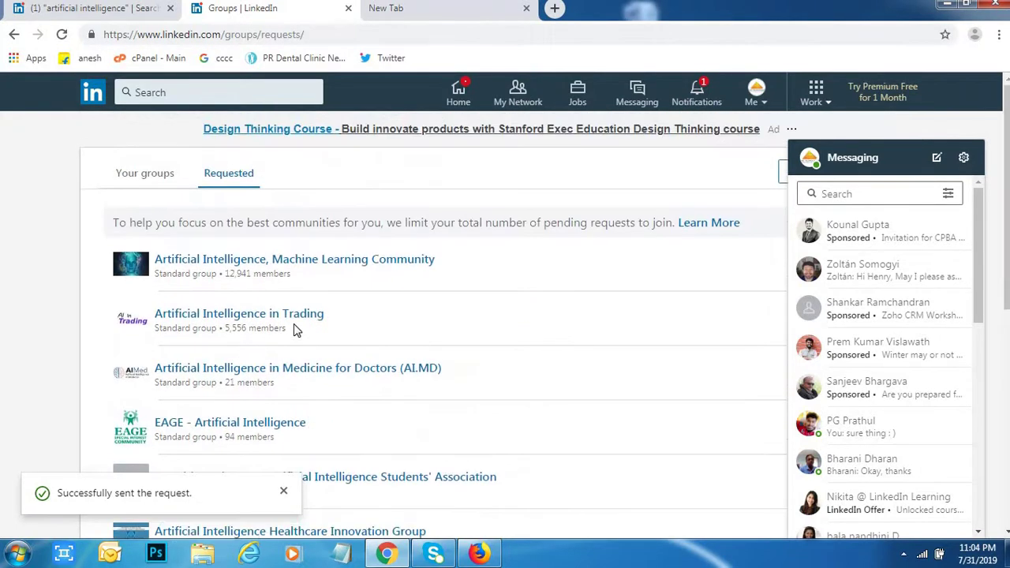
- Withdraw the join request for Artificial Intelligence, Machine Learning Community and close that group's tab
{"action": "right_click", "coordinate": [326, 263]}
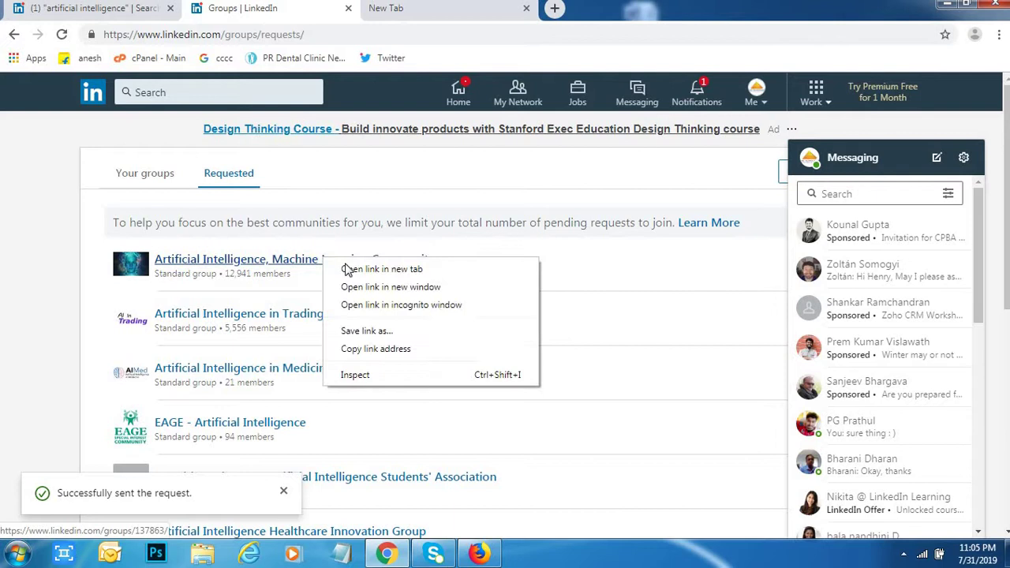
{"action": "left_click", "coordinate": [353, 270]}
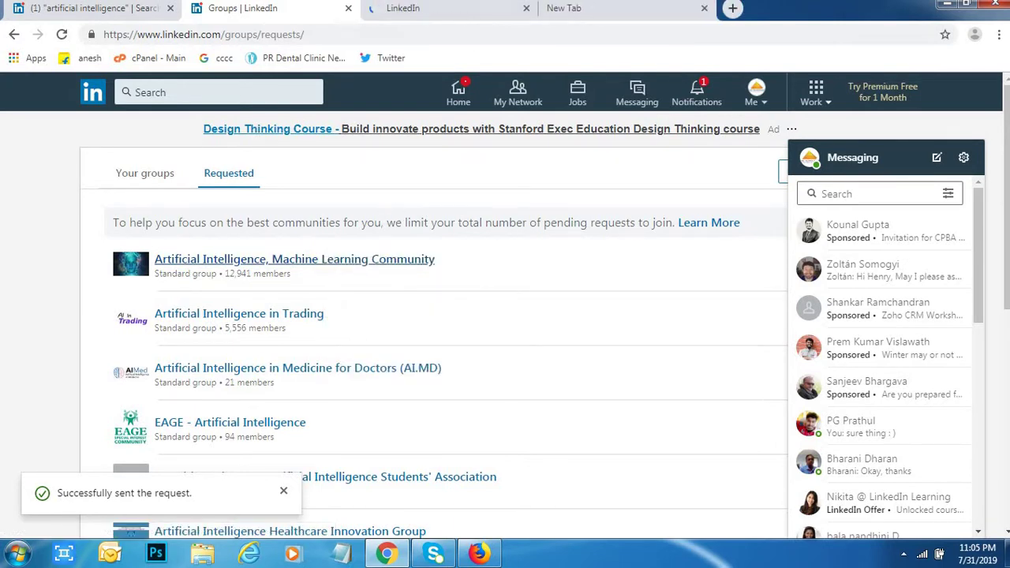
{"action": "left_click", "coordinate": [452, 8]}
{"action": "left_click", "coordinate": [312, 7]}
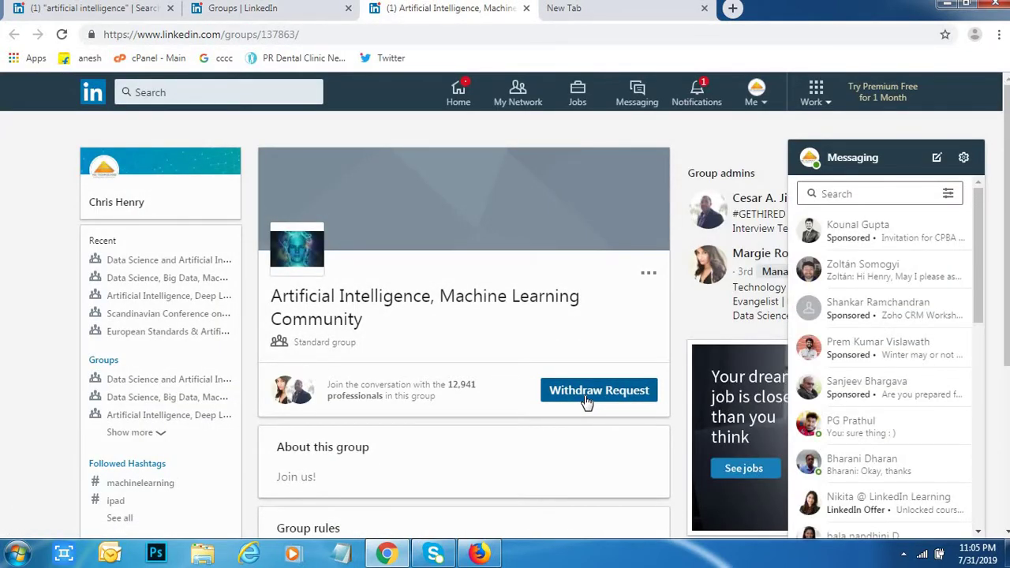
{"action": "left_click", "coordinate": [586, 395]}
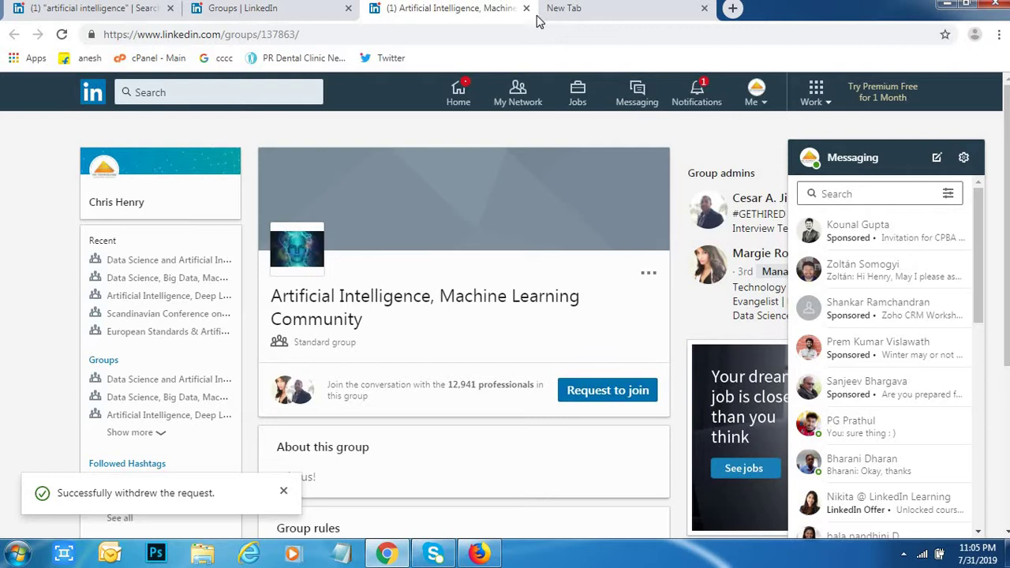
{"action": "key", "text": "ctrl+w"}
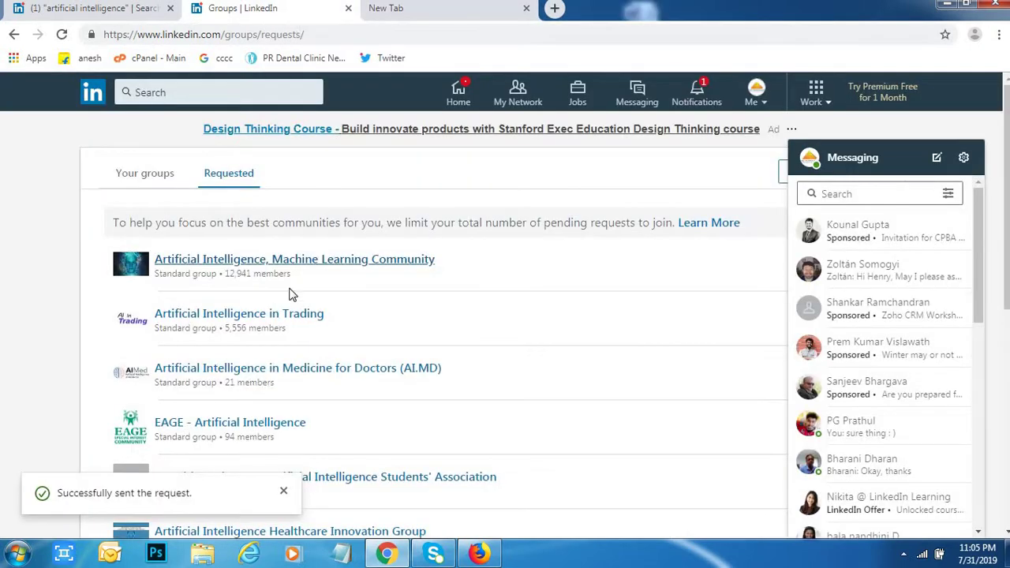
{"action": "scroll", "coordinate": [288, 292], "scroll_direction": "down", "scroll_amount": 3}
{"action": "scroll", "coordinate": [316, 323], "scroll_direction": "down", "scroll_amount": 3}
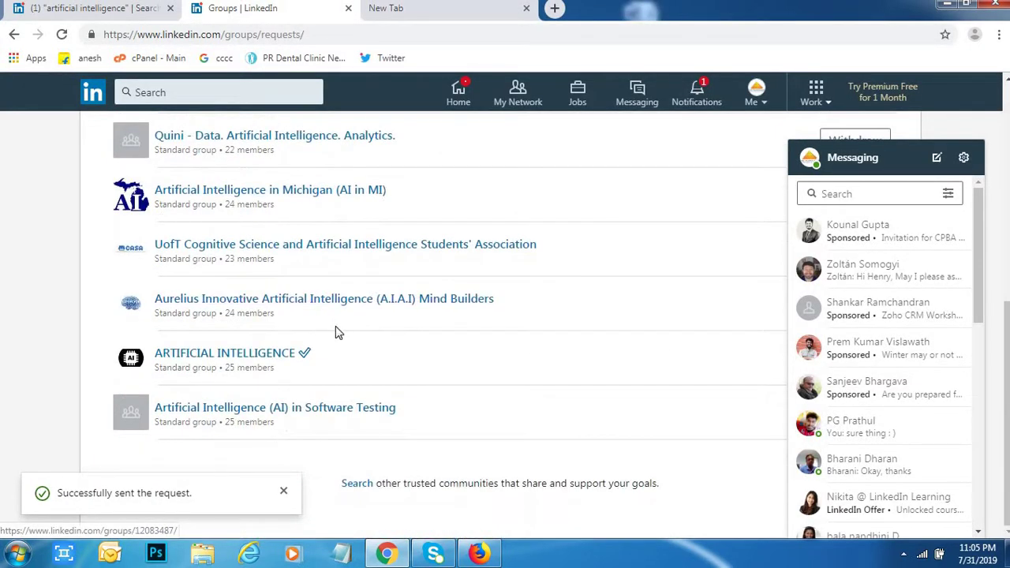
{"action": "scroll", "coordinate": [334, 326], "scroll_direction": "up", "scroll_amount": 5}
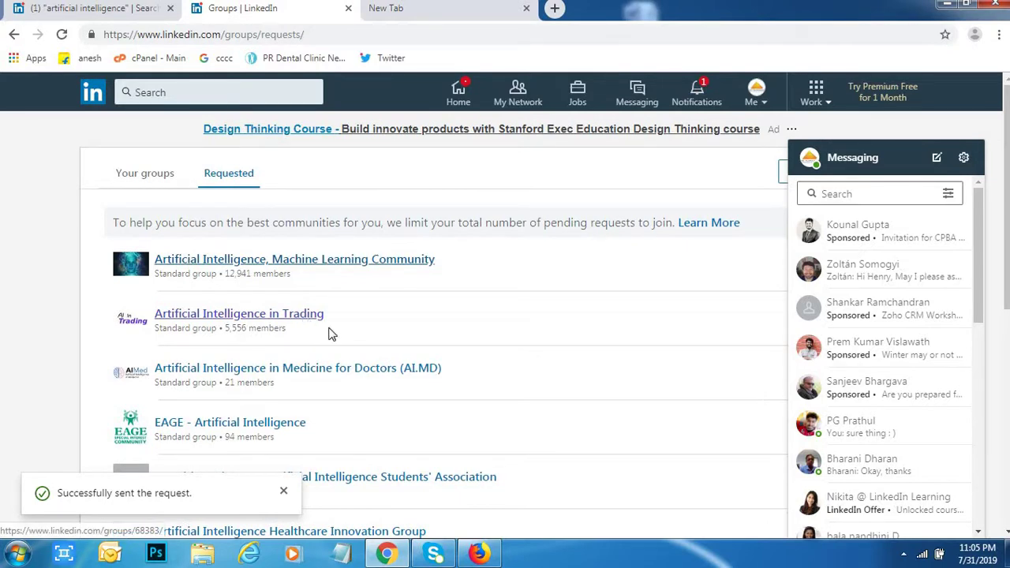
{"action": "scroll", "coordinate": [339, 339], "scroll_direction": "down", "scroll_amount": 5}
{"action": "scroll", "coordinate": [359, 315], "scroll_direction": "up", "scroll_amount": 6}
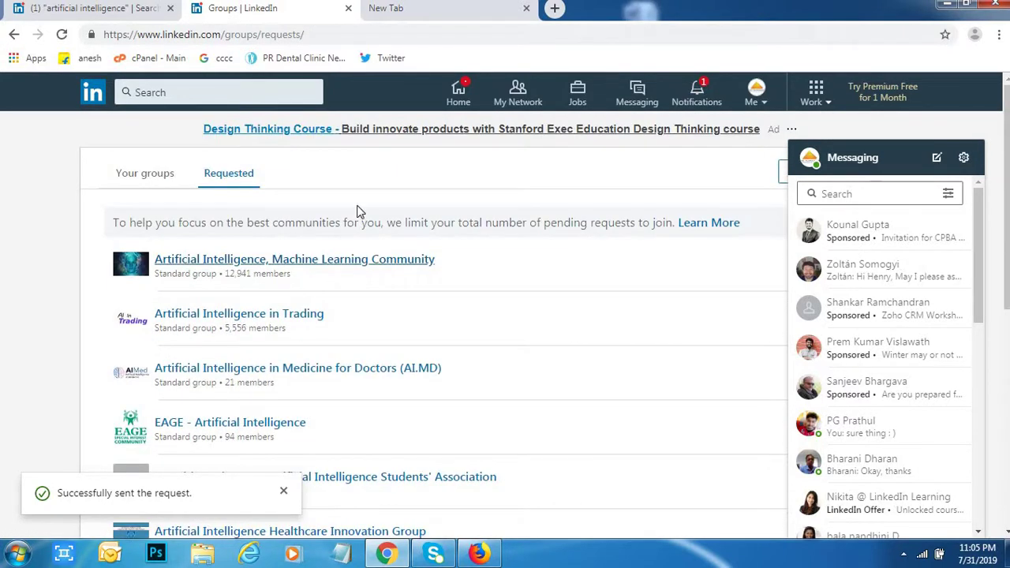
- Return to the home feed and close the artificial intelligence search results tab
{"action": "left_click", "coordinate": [476, 102]}
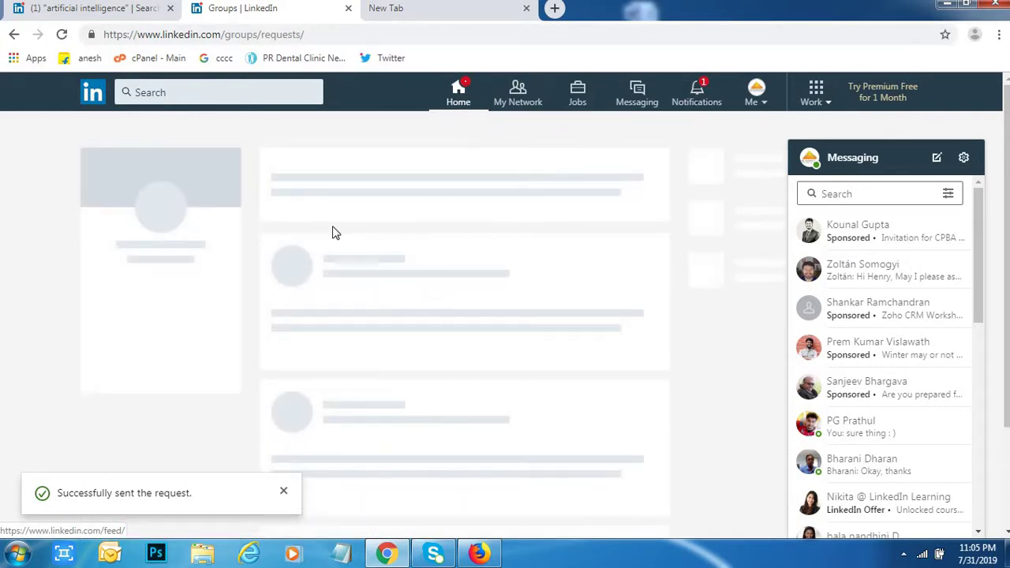
{"action": "left_click", "coordinate": [126, 11]}
{"action": "left_click", "coordinate": [241, 11]}
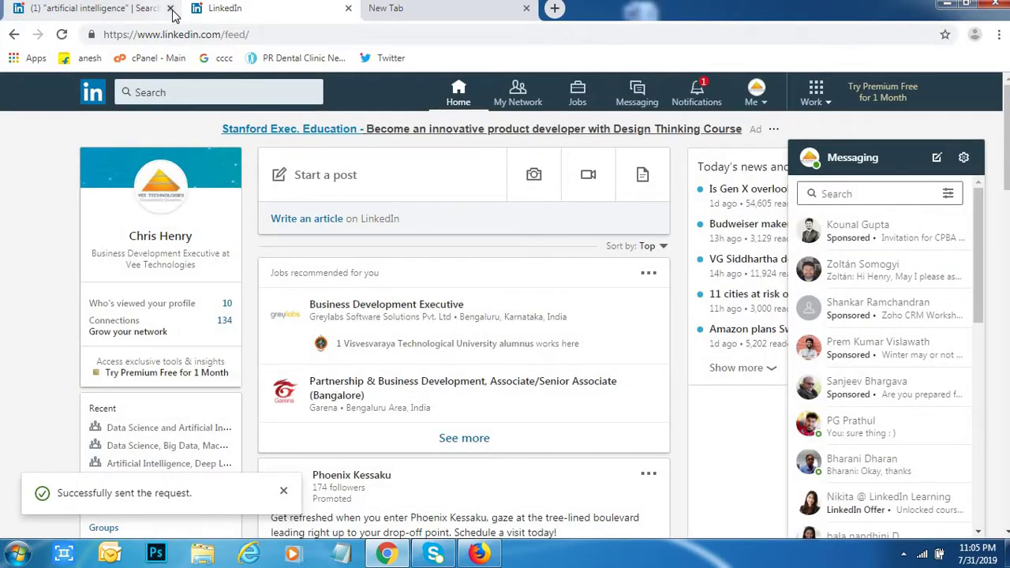
{"action": "left_click", "coordinate": [170, 9]}
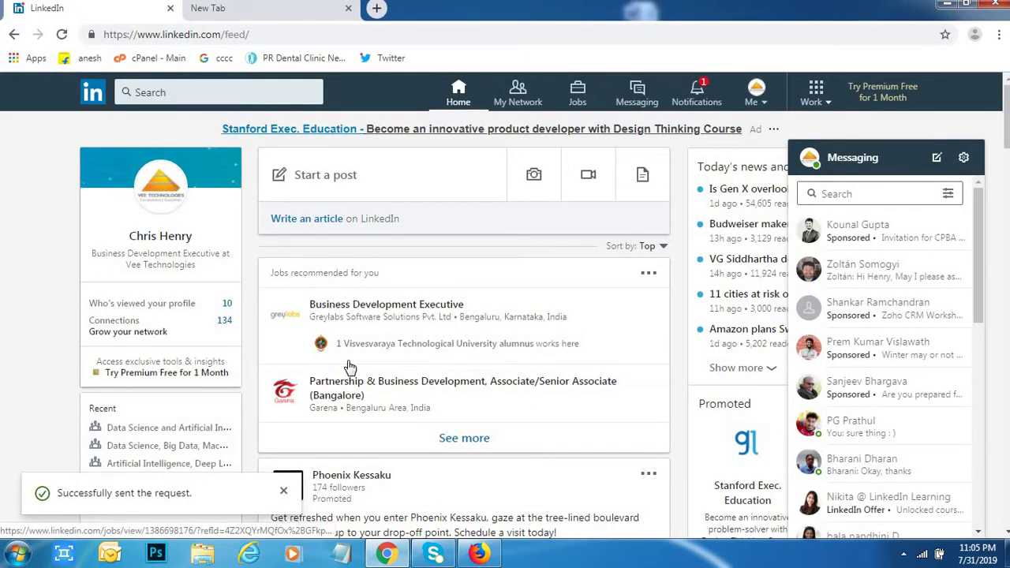
{"action": "scroll", "coordinate": [349, 365], "scroll_direction": "down", "scroll_amount": 1}
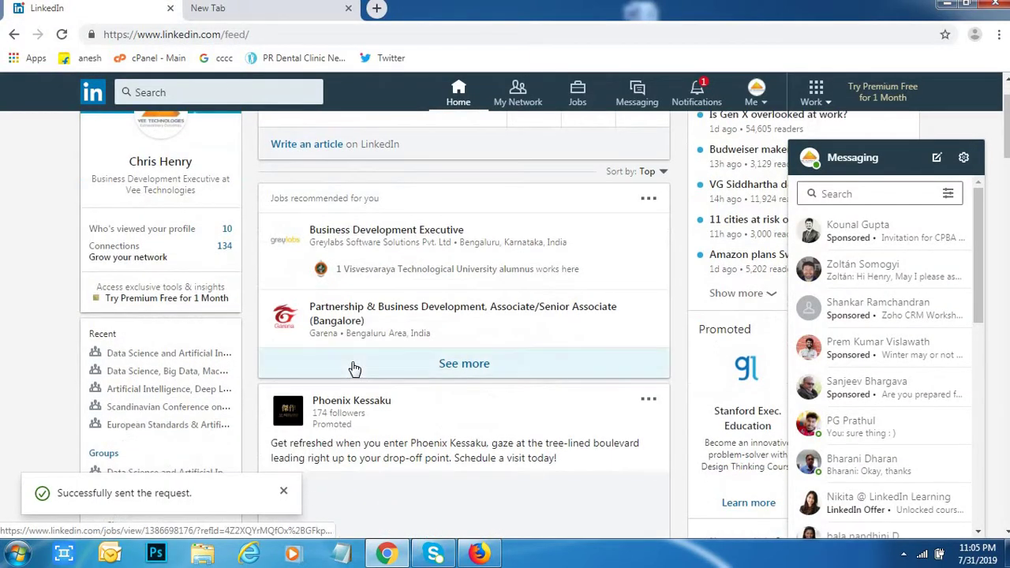
- Open the Data Science, Big Data group from Recent in a new tab and switch to it
{"action": "right_click", "coordinate": [201, 373]}
{"action": "left_click", "coordinate": [243, 383]}
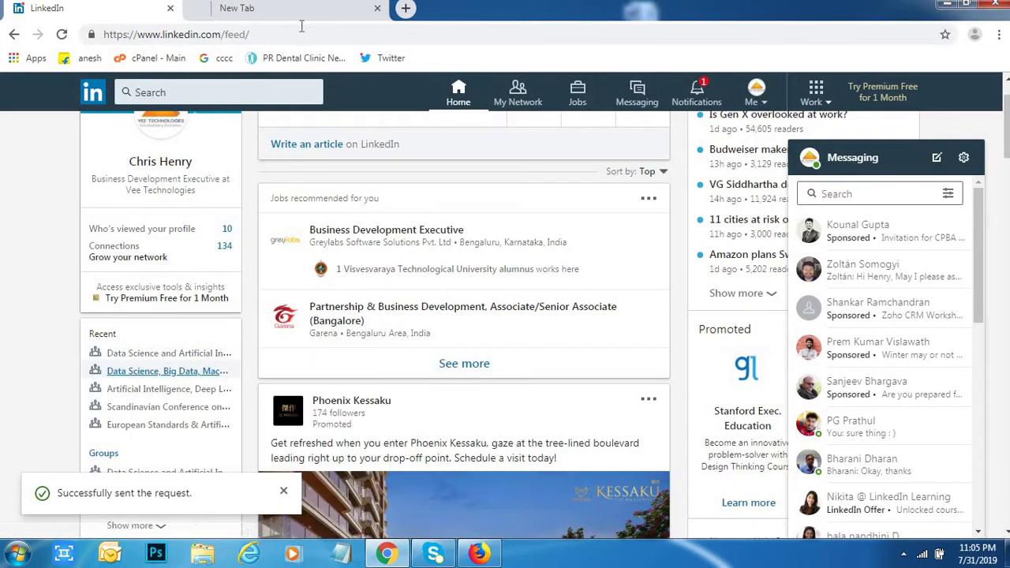
{"action": "left_click", "coordinate": [261, 9]}
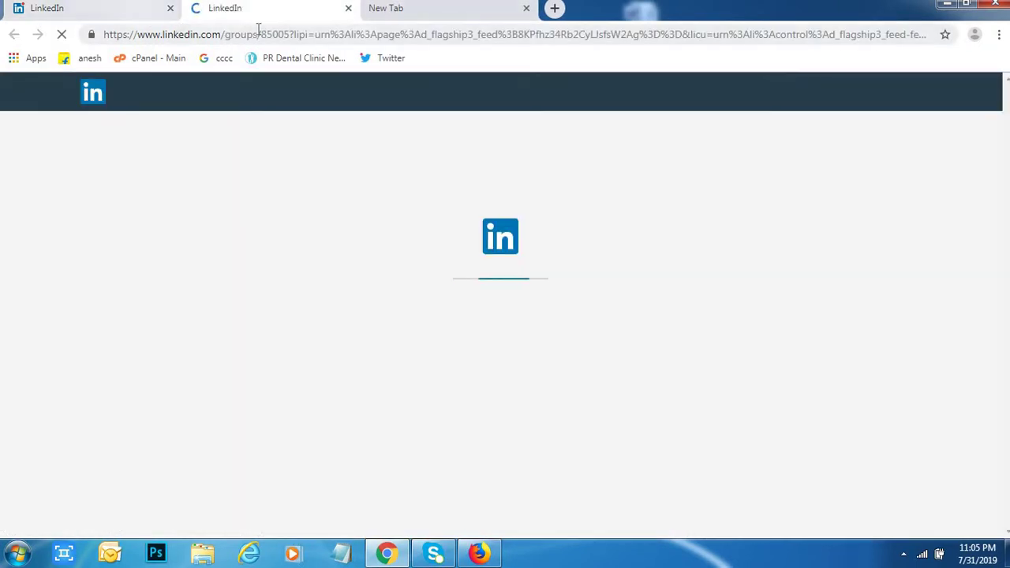
{"action": "left_click", "coordinate": [112, 12]}
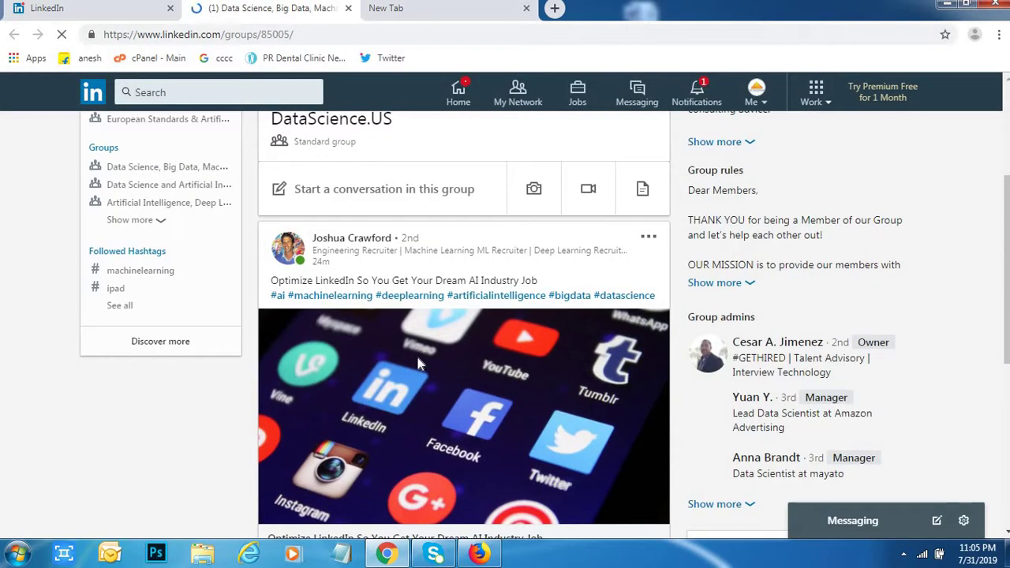
- Scroll the group feed and select the full text of the hashtagged post
{"action": "scroll", "coordinate": [426, 361], "scroll_direction": "down", "scroll_amount": 10}
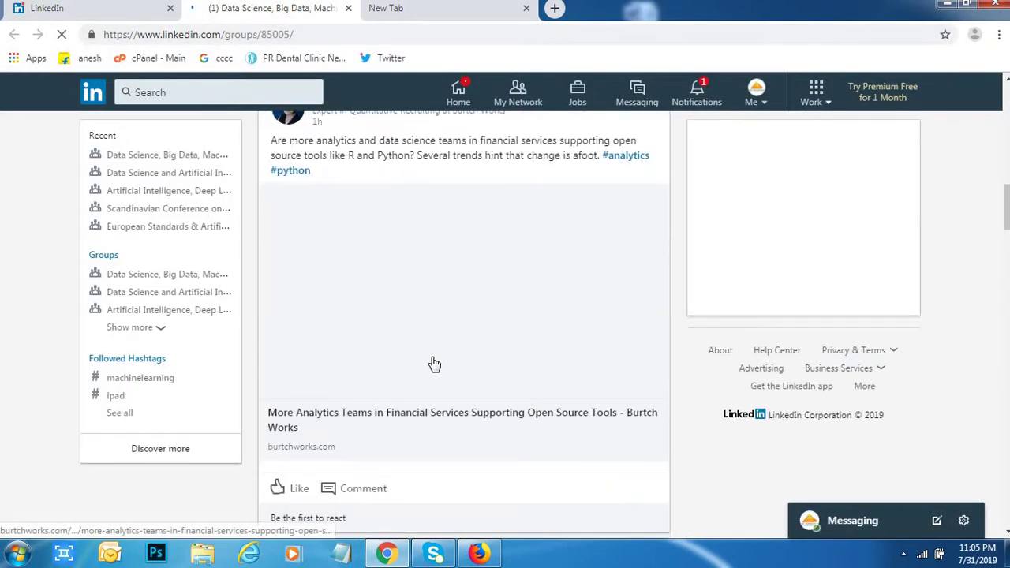
{"action": "scroll", "coordinate": [432, 361], "scroll_direction": "up", "scroll_amount": 4}
{"action": "scroll", "coordinate": [435, 363], "scroll_direction": "down", "scroll_amount": 10}
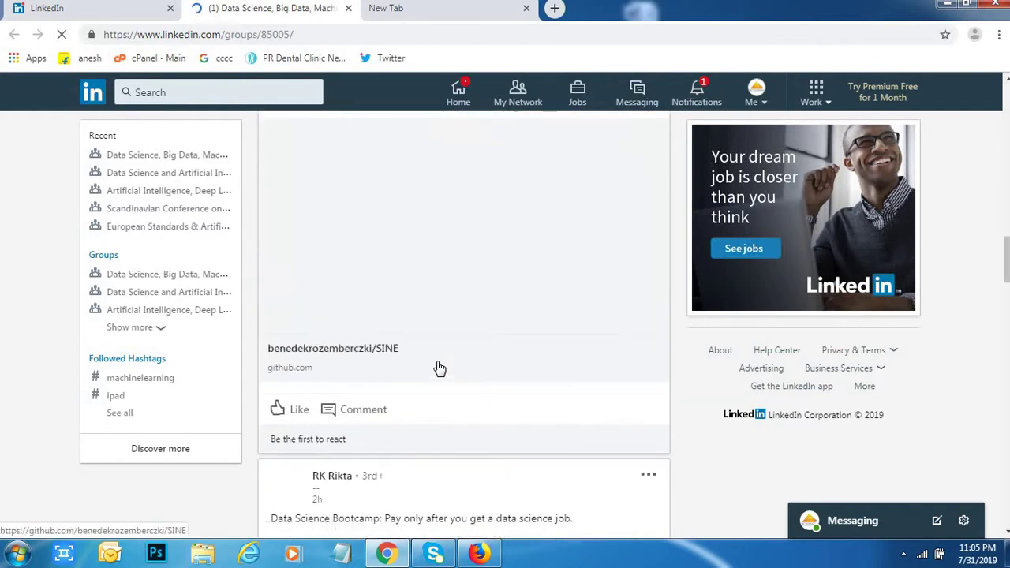
{"action": "scroll", "coordinate": [440, 368], "scroll_direction": "down", "scroll_amount": 15}
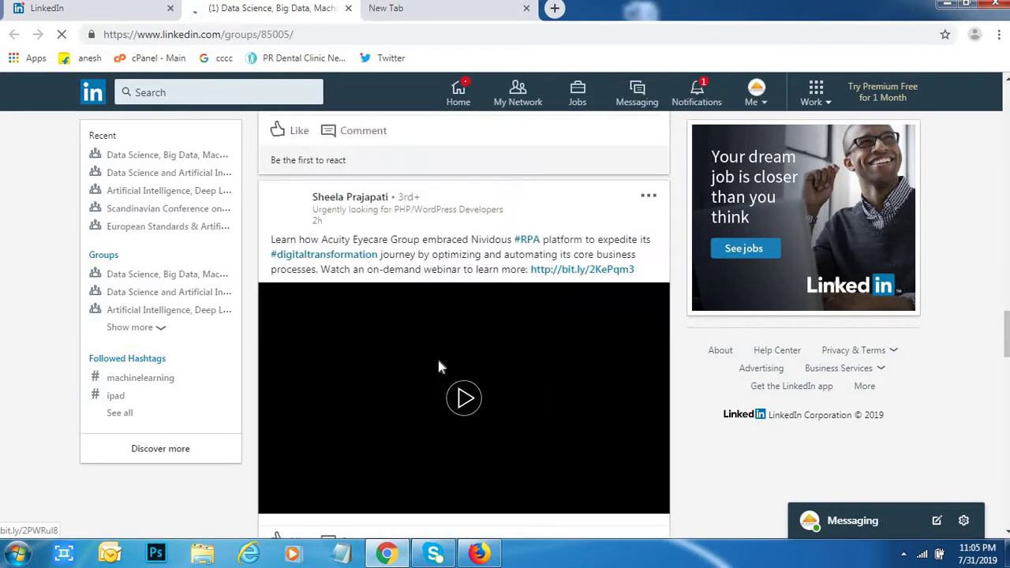
{"action": "scroll", "coordinate": [441, 371], "scroll_direction": "down", "scroll_amount": 5}
{"action": "scroll", "coordinate": [442, 369], "scroll_direction": "up", "scroll_amount": 5}
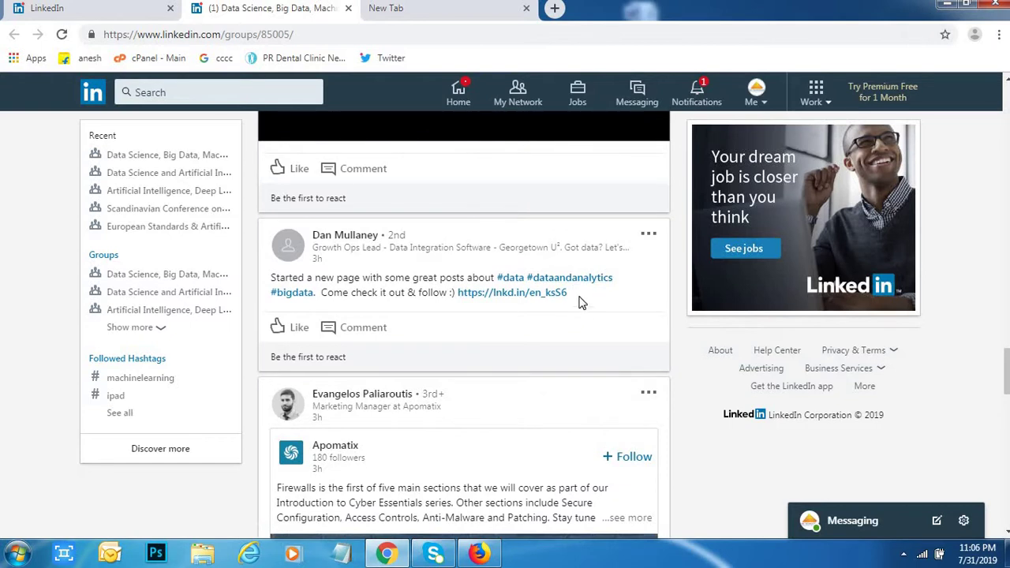
{"action": "left_click_drag", "start_coordinate": [568, 292], "coordinate": [267, 286]}
{"action": "key", "text": "ctrl+c"}
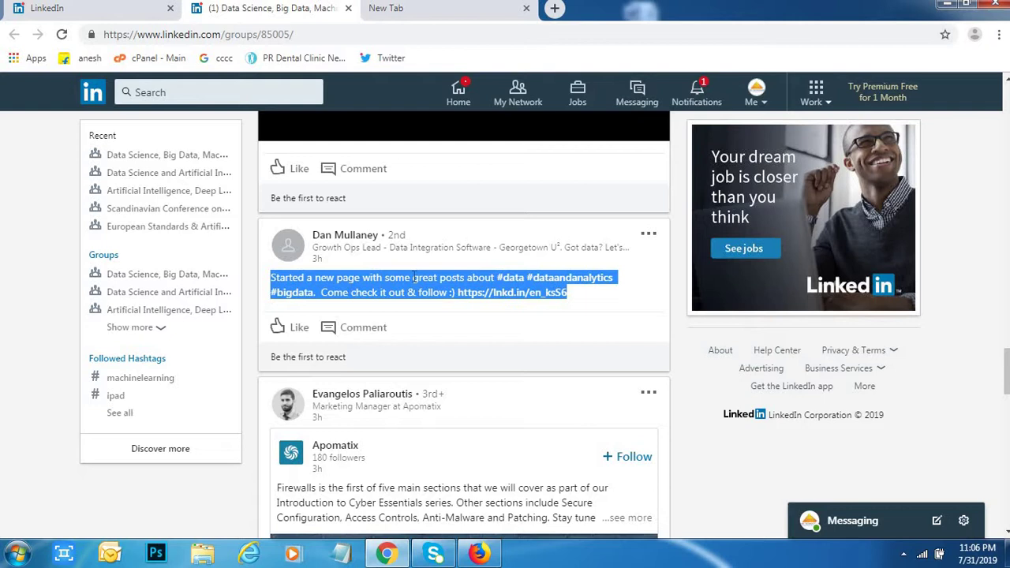
{"action": "scroll", "coordinate": [406, 271], "scroll_direction": "down", "scroll_amount": 10}
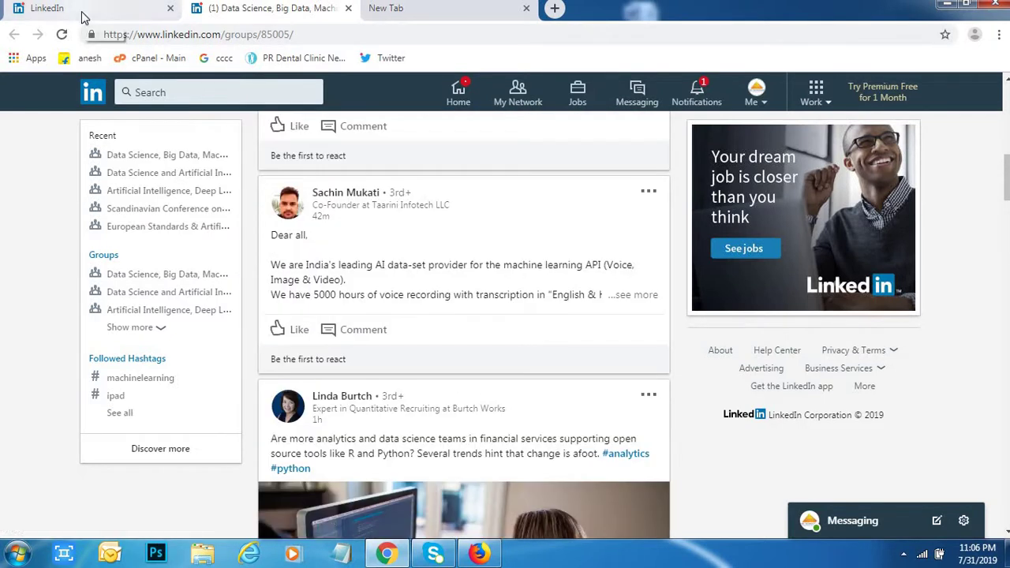
- Open the Data Science and Artificial Intelligence group in a new tab from the home feed and start a post
{"action": "left_click", "coordinate": [84, 17]}
{"action": "scroll", "coordinate": [197, 262], "scroll_direction": "down", "scroll_amount": 2}
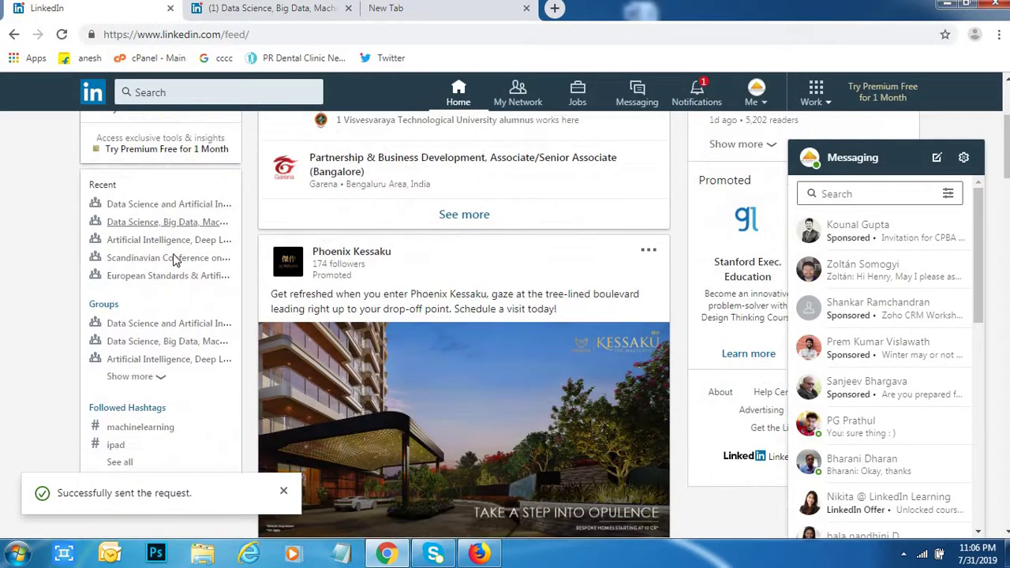
{"action": "right_click", "coordinate": [191, 207]}
{"action": "left_click", "coordinate": [225, 218]}
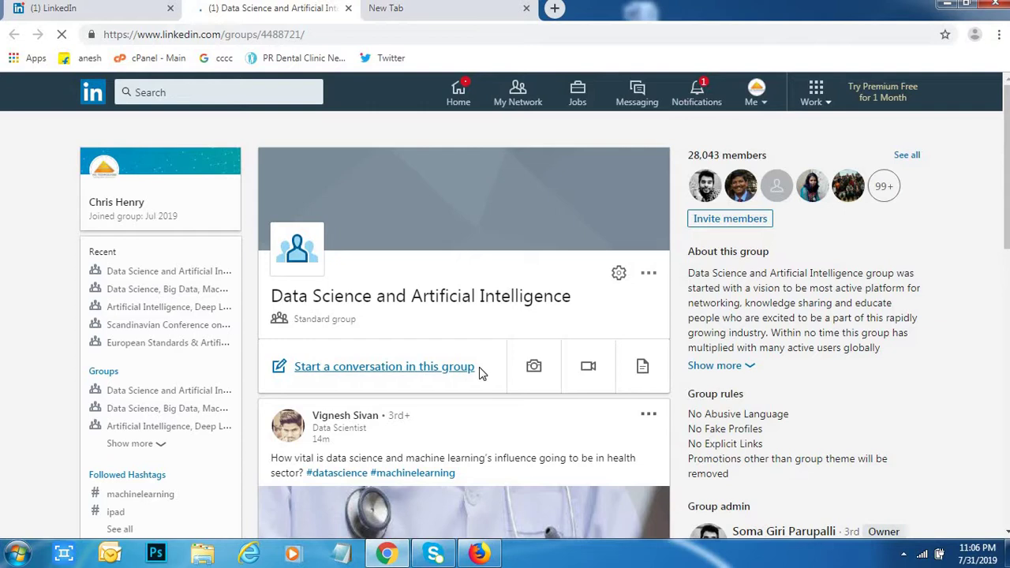
{"action": "left_click", "coordinate": [478, 372]}
{"action": "scroll", "coordinate": [758, 356], "scroll_direction": "down", "scroll_amount": 3}
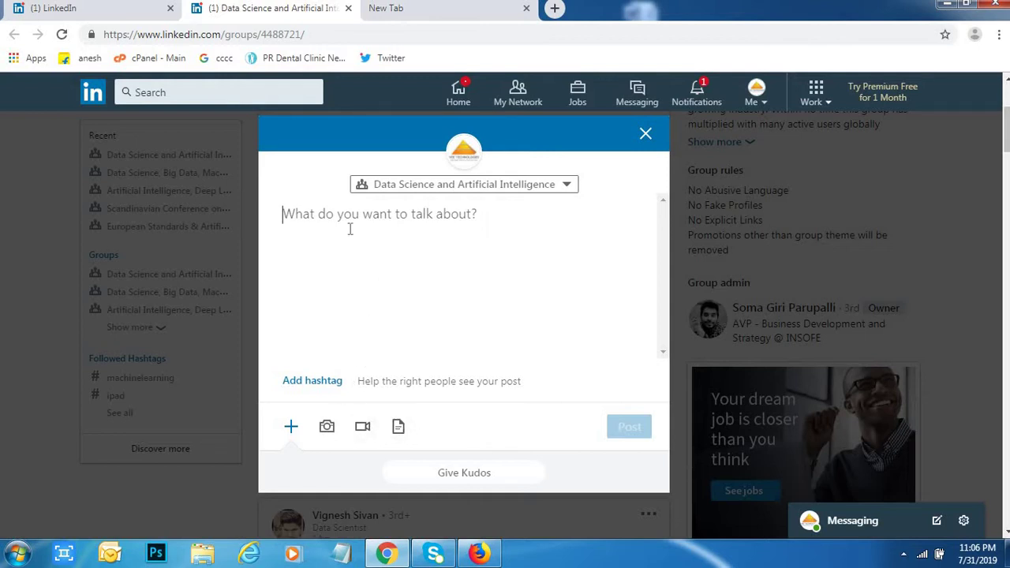
- Paste the copied hashtagged text and link, remove the preview card, and begin #DataAn on a new line
{"action": "key", "text": "ctrl+v"}
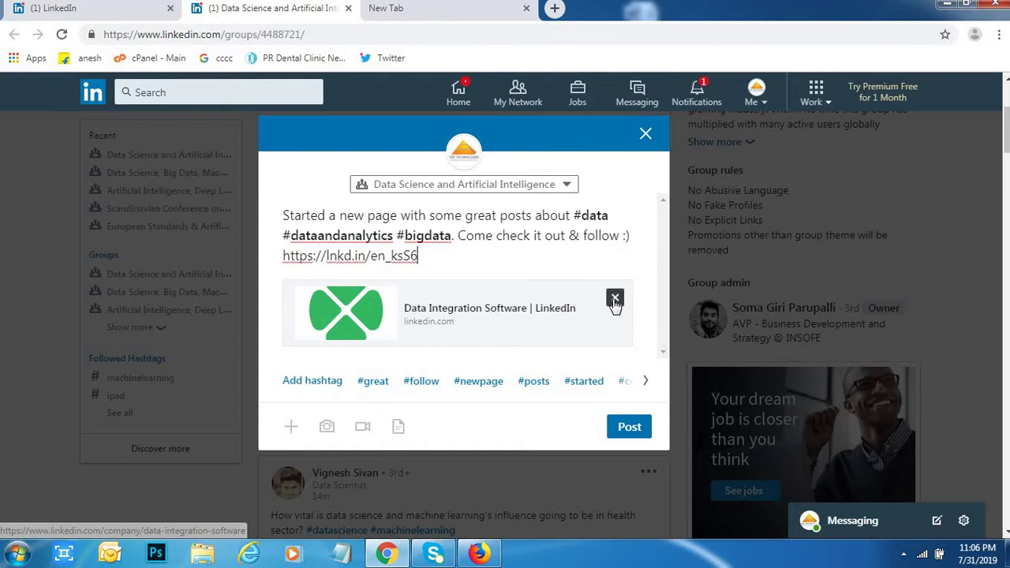
{"action": "left_click", "coordinate": [615, 297]}
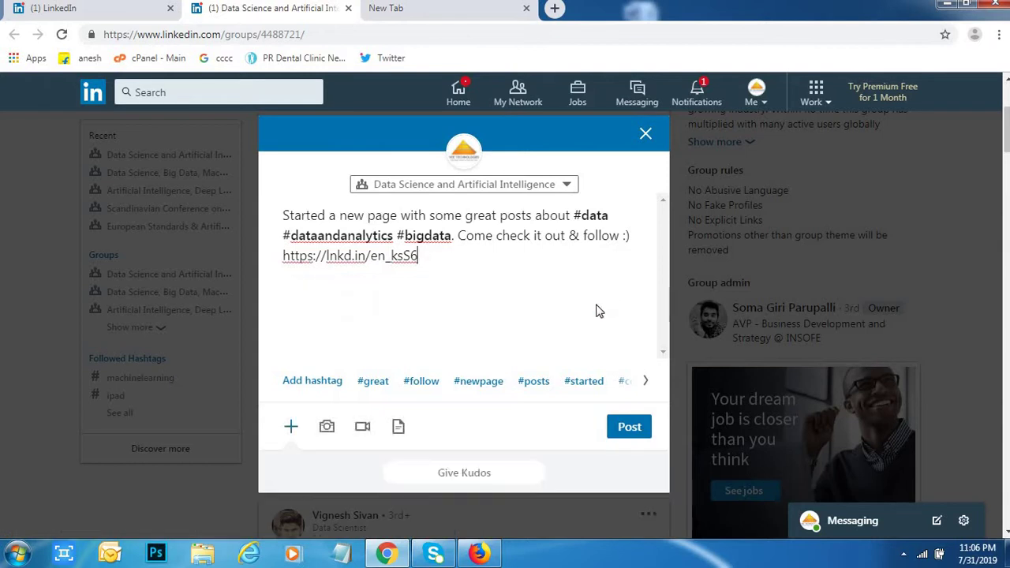
{"action": "left_click", "coordinate": [622, 235]}
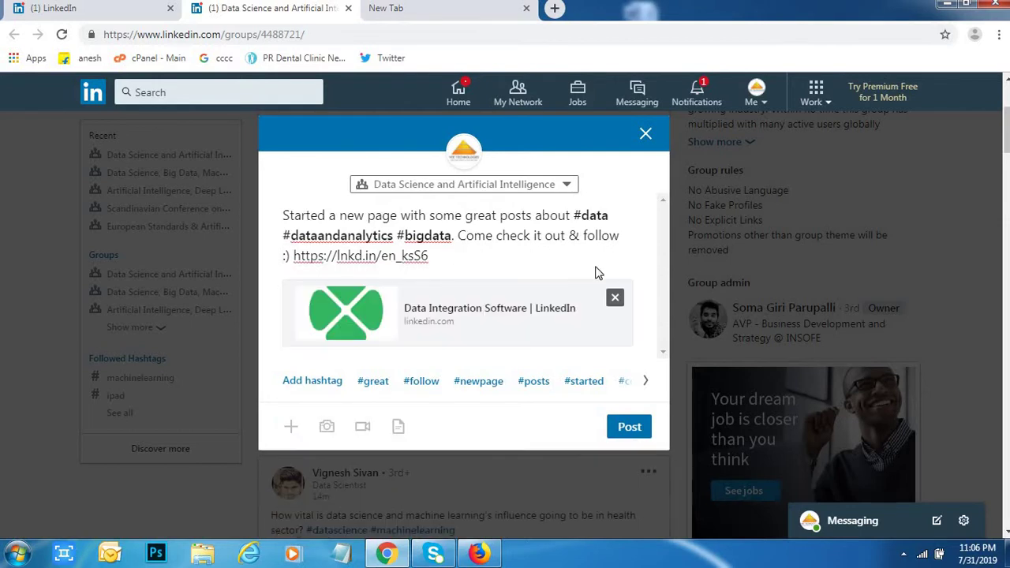
{"action": "left_click", "coordinate": [615, 300]}
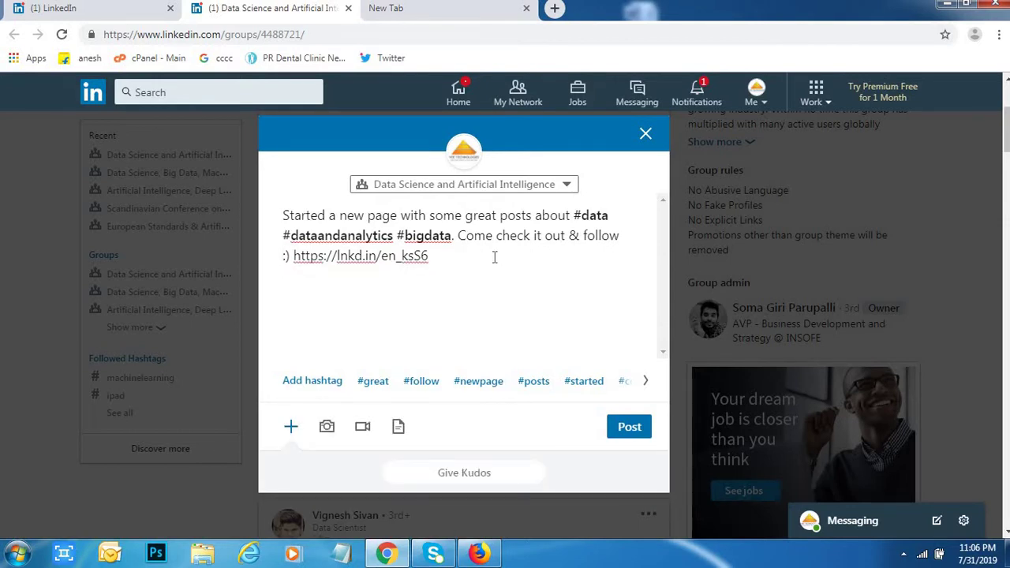
{"action": "key", "text": "Return"}
{"action": "type", "text": "#Da"}
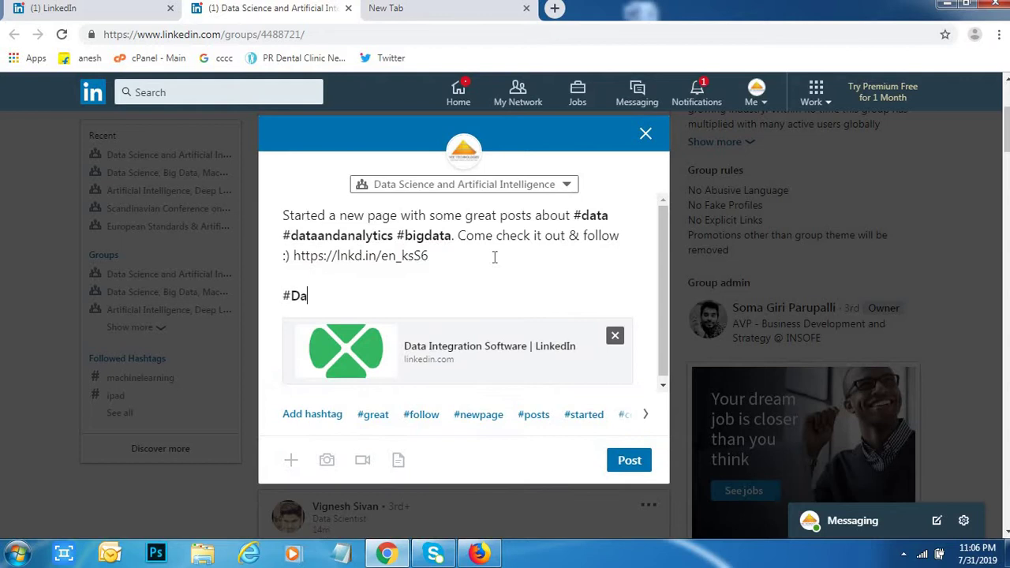
{"action": "type", "text": "ta"}
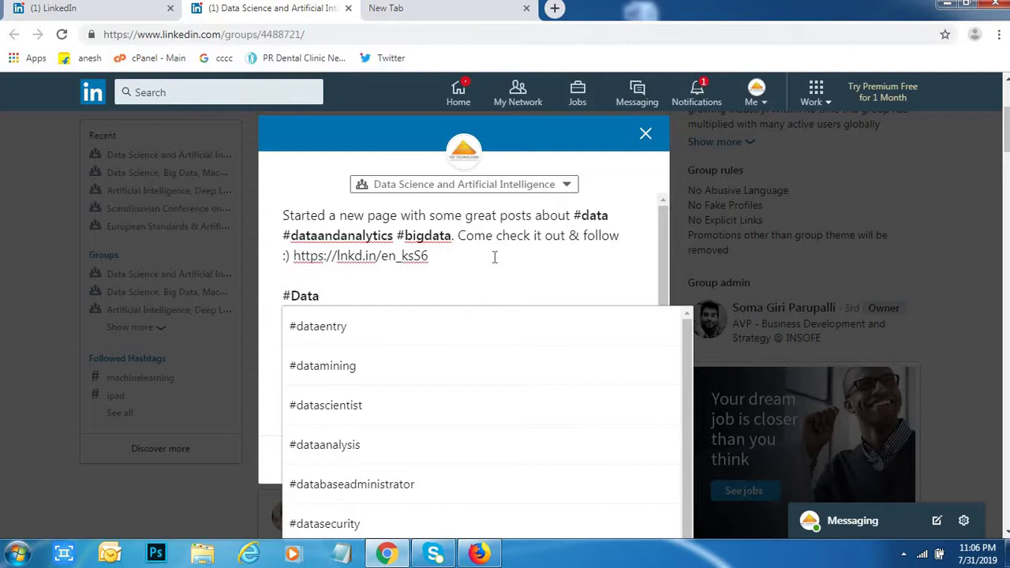
{"action": "type", "text": "An"}
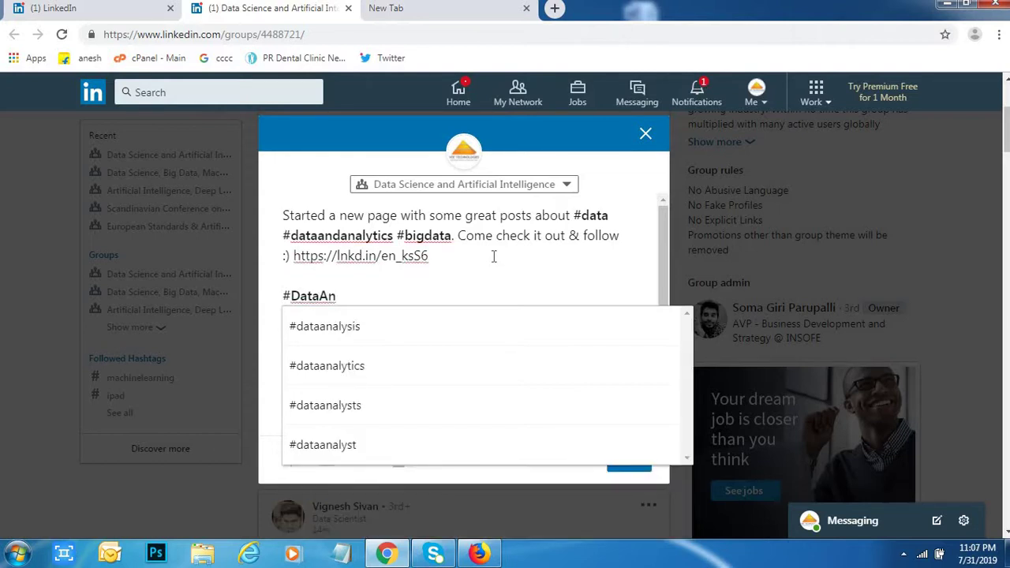
- Insert the #dataanalytics suggestion and remove the Data Integration Software link preview card
{"action": "left_click", "coordinate": [400, 370]}
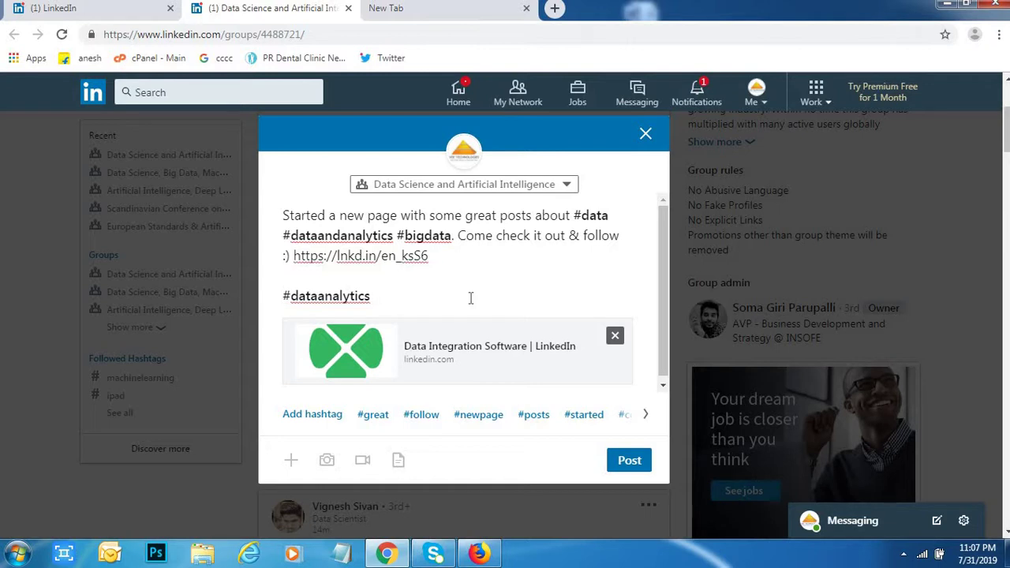
{"action": "left_click", "coordinate": [617, 338]}
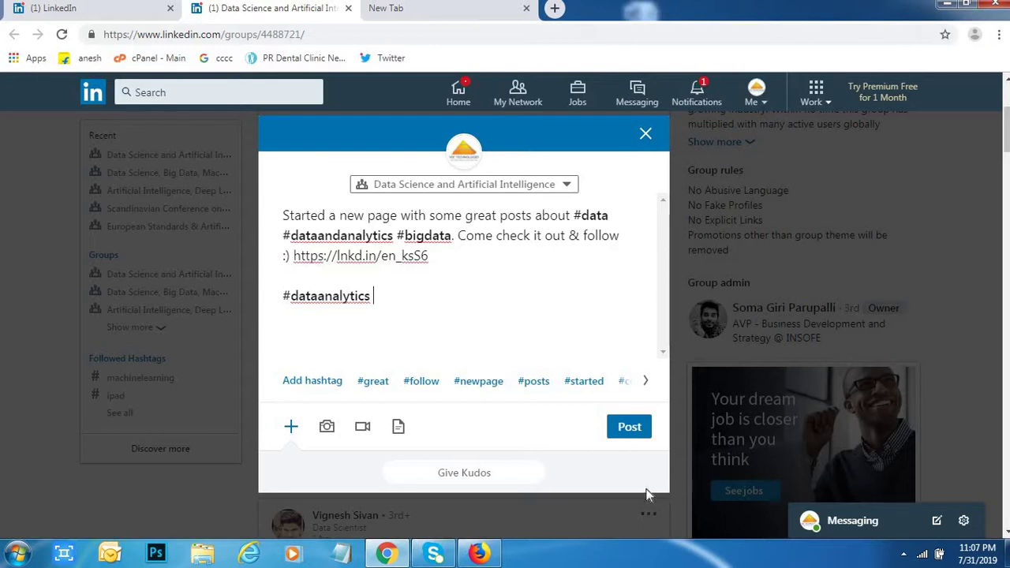
- Publish the post, confirm it tops the group feed, then bring up the recording's stop options
{"action": "left_click", "coordinate": [623, 427]}
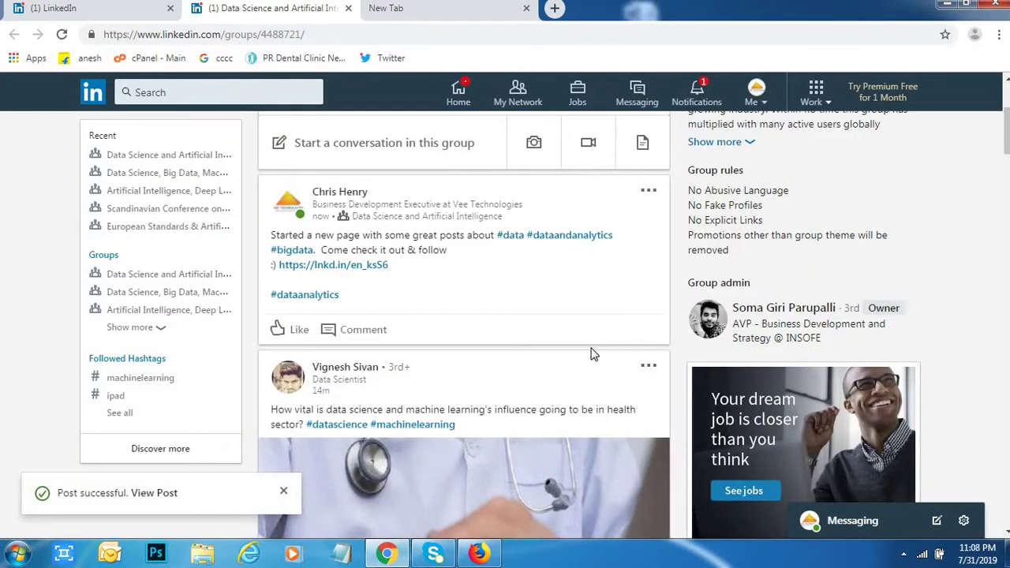
{"action": "scroll", "coordinate": [582, 349], "scroll_direction": "up", "scroll_amount": 1}
{"action": "scroll", "coordinate": [582, 349], "scroll_direction": "up", "scroll_amount": 2}
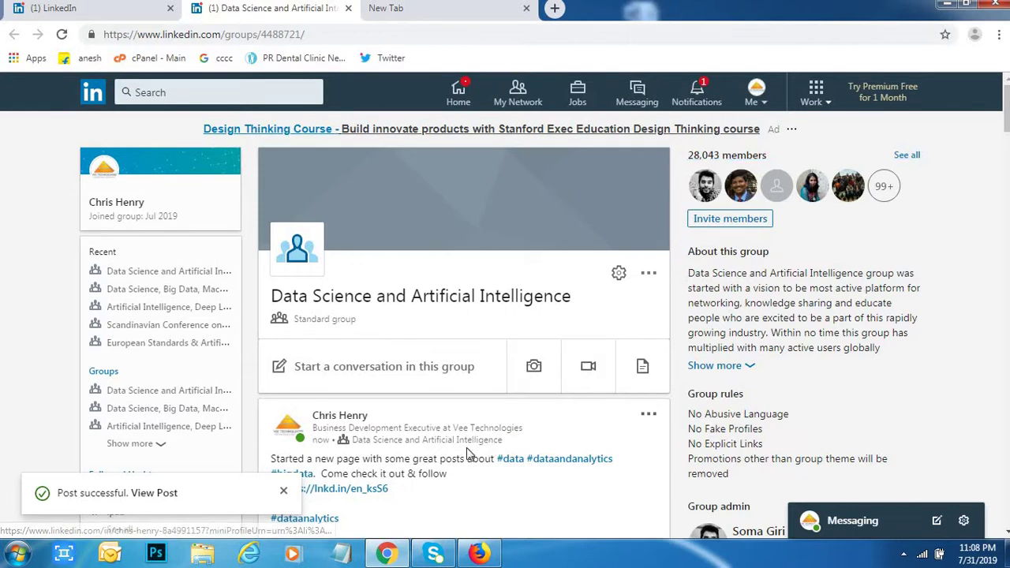
{"action": "scroll", "coordinate": [466, 447], "scroll_direction": "down", "scroll_amount": 1}
{"action": "scroll", "coordinate": [466, 448], "scroll_direction": "up", "scroll_amount": 1}
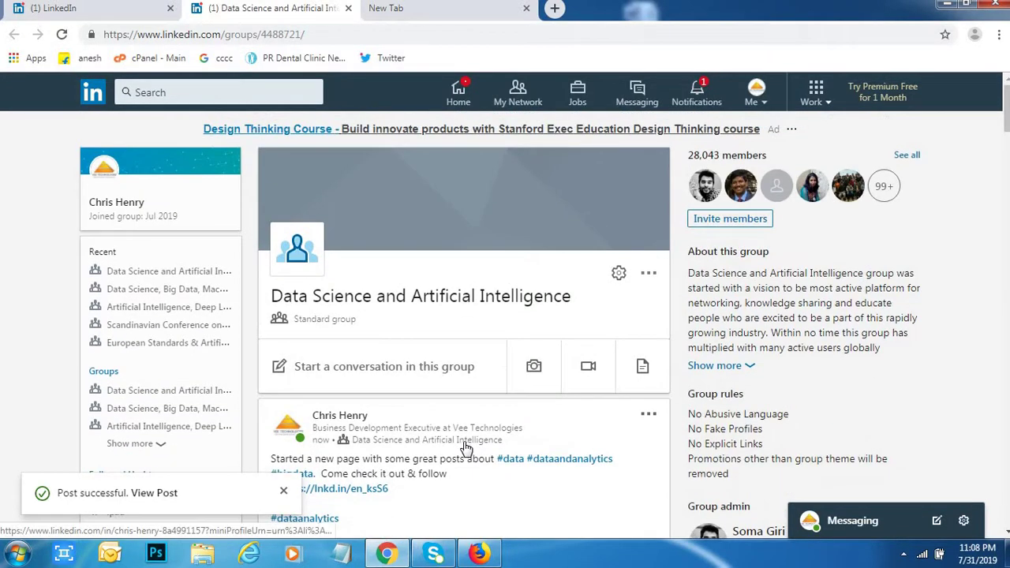
{"action": "scroll", "coordinate": [465, 439], "scroll_direction": "down", "scroll_amount": 3}
{"action": "scroll", "coordinate": [465, 439], "scroll_direction": "down", "scroll_amount": 6}
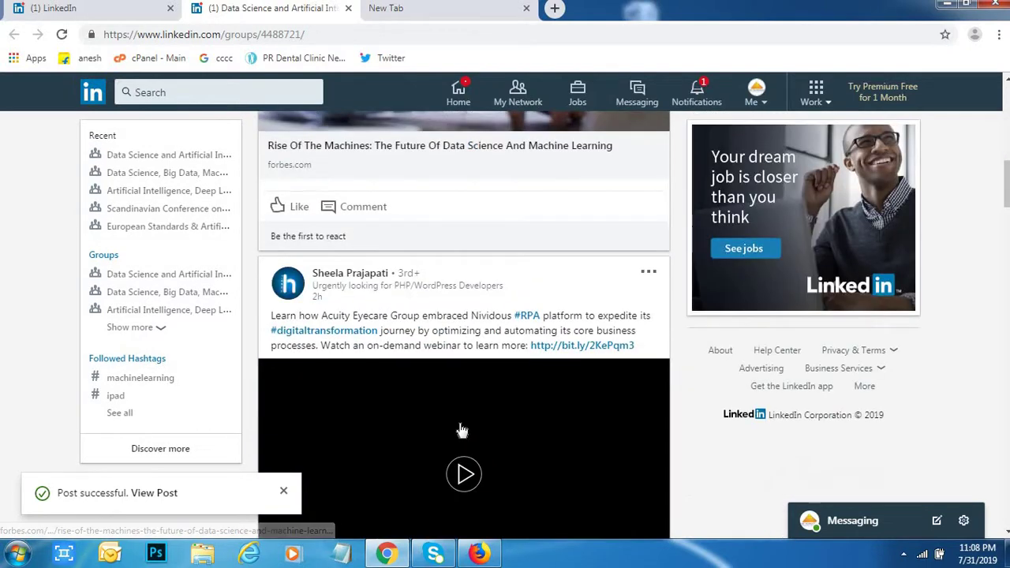
{"action": "scroll", "coordinate": [462, 430], "scroll_direction": "up", "scroll_amount": 10}
{"action": "scroll", "coordinate": [468, 439], "scroll_direction": "down", "scroll_amount": 4}
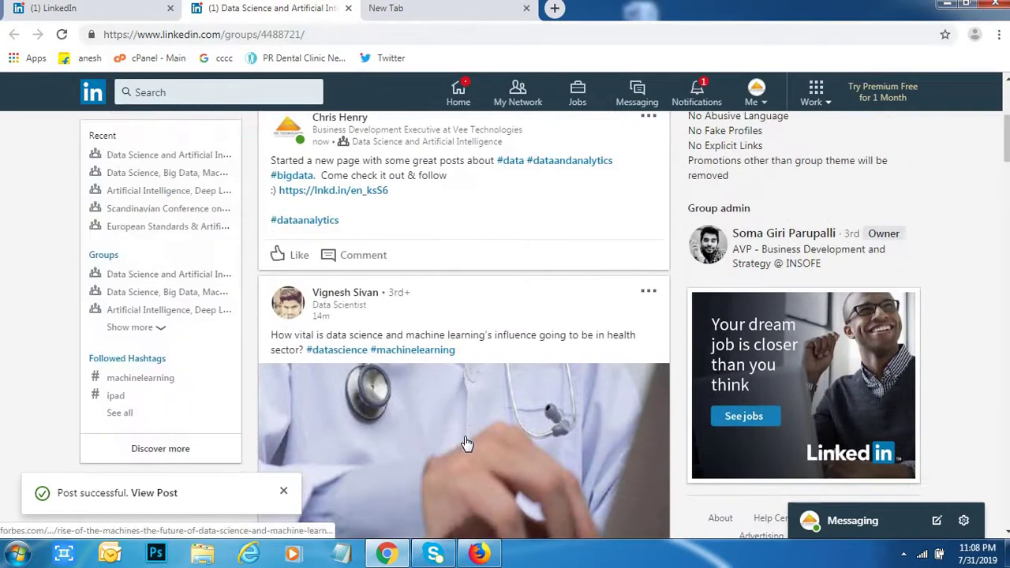
{"action": "scroll", "coordinate": [473, 290], "scroll_direction": "up", "scroll_amount": 1}
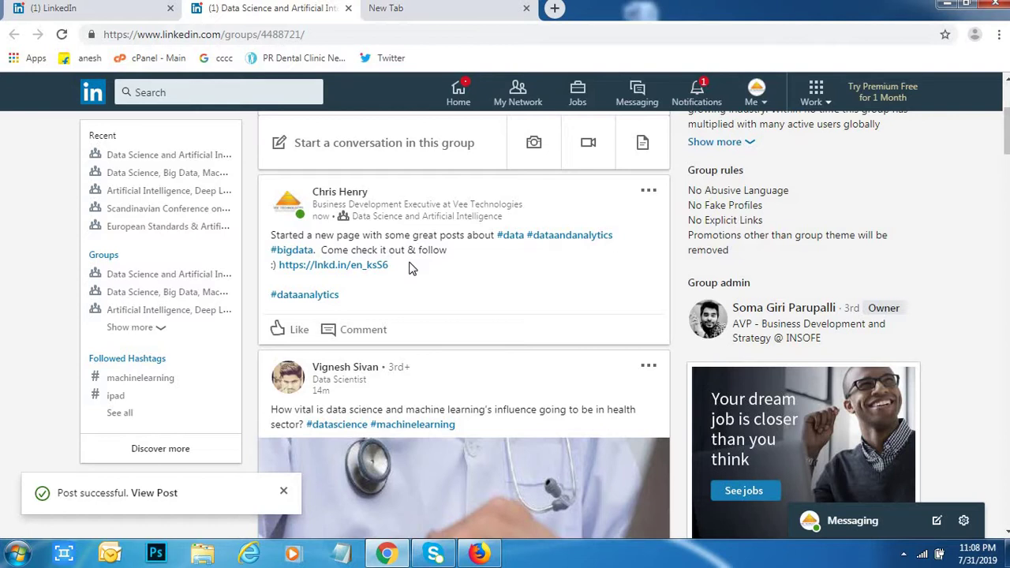
{"action": "left_click", "coordinate": [904, 553]}
{"action": "right_click", "coordinate": [902, 478]}
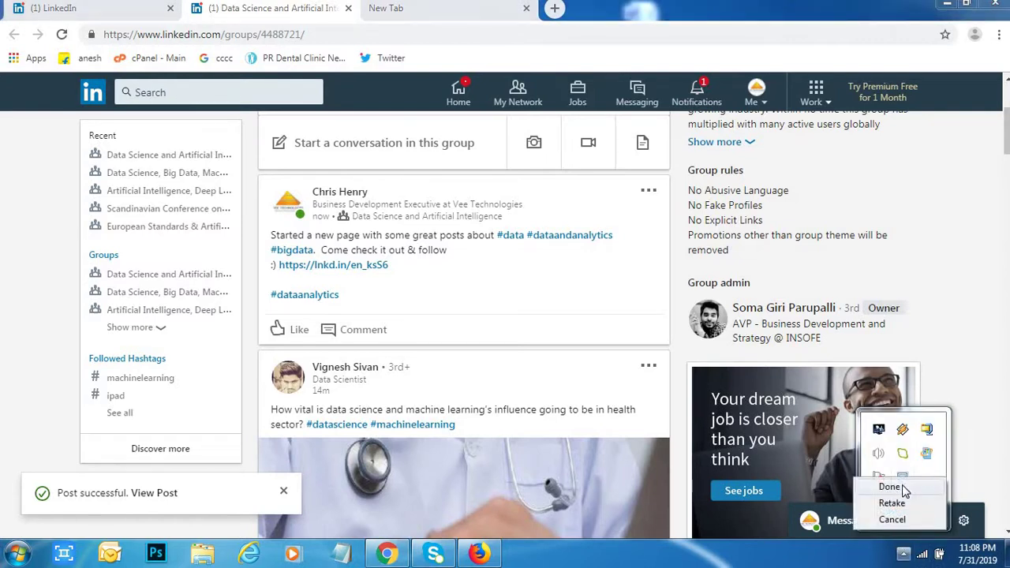